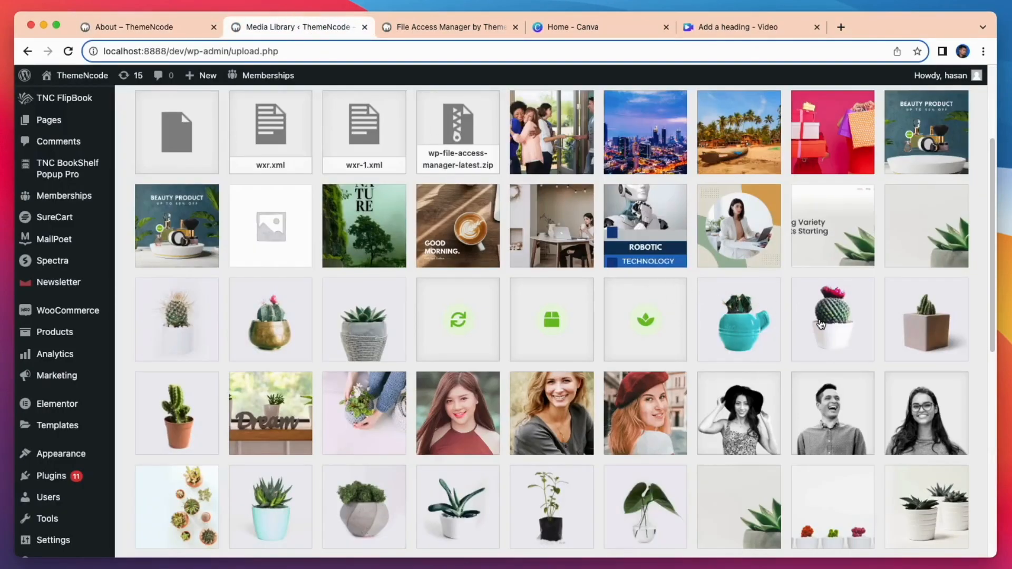
# - Open access management for cactus4-free-img.jpg and set Require Login to Yes
pyautogui.click(818, 322)
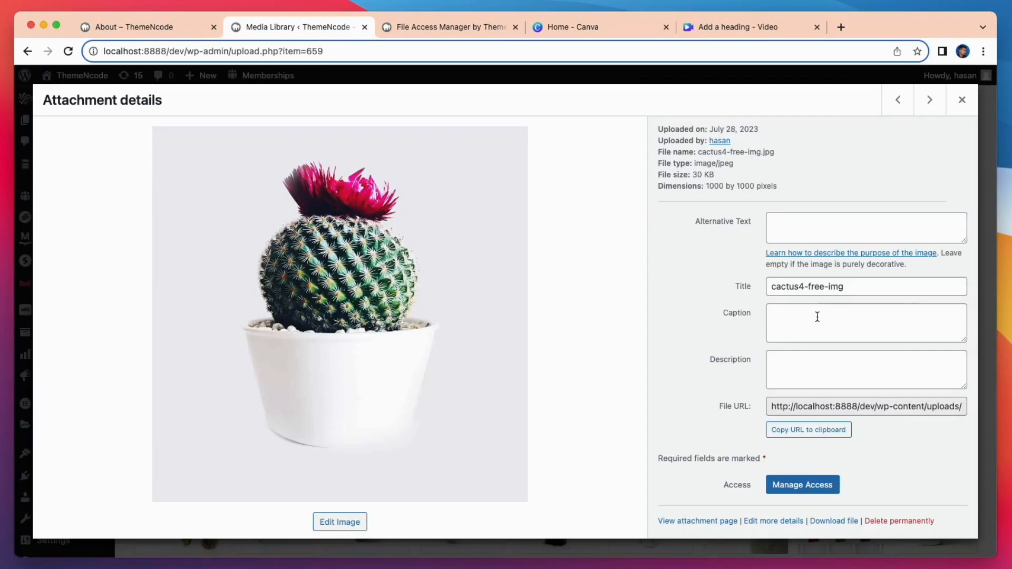
pyautogui.click(802, 492)
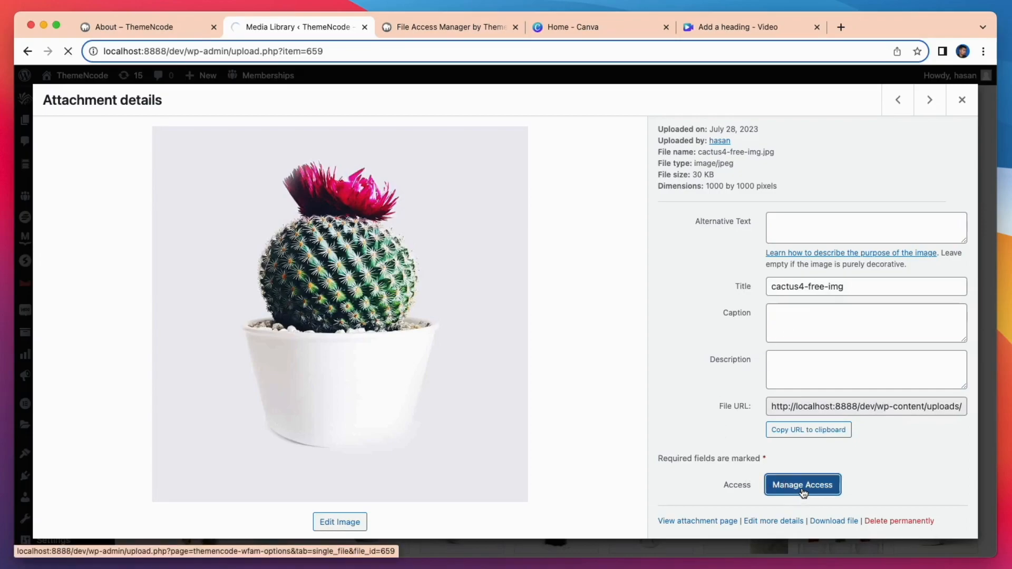
pyautogui.scroll(-5, 801, 491)
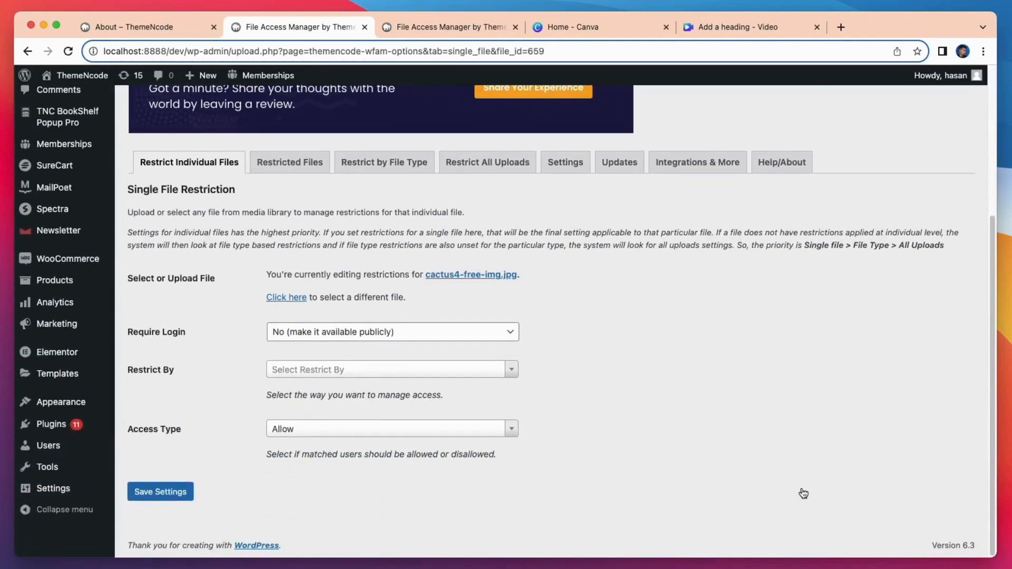
pyautogui.click(335, 332)
pyautogui.click(338, 318)
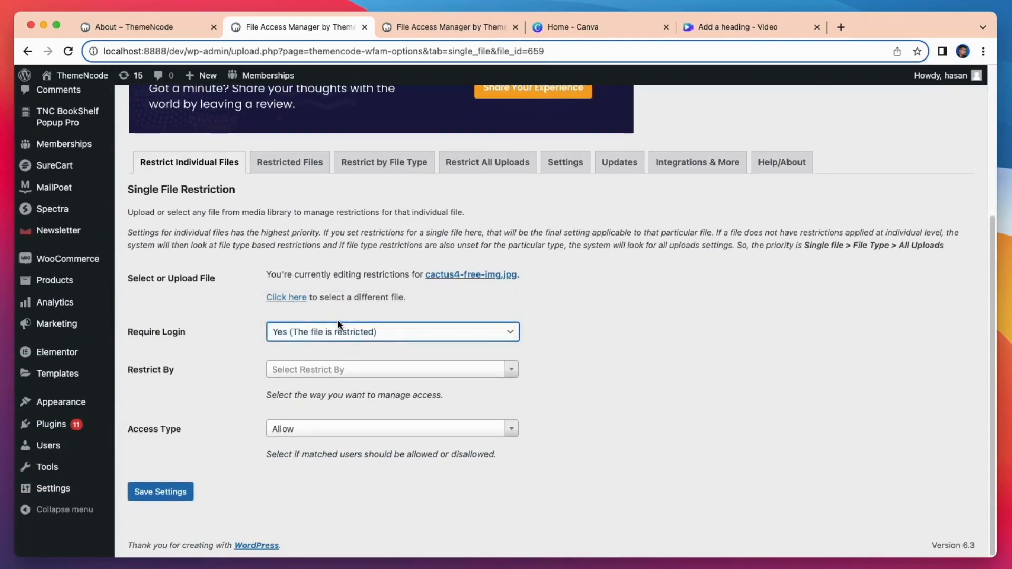
# - Restrict the image by user roles to Administrator only and save the settings
pyautogui.click(353, 370)
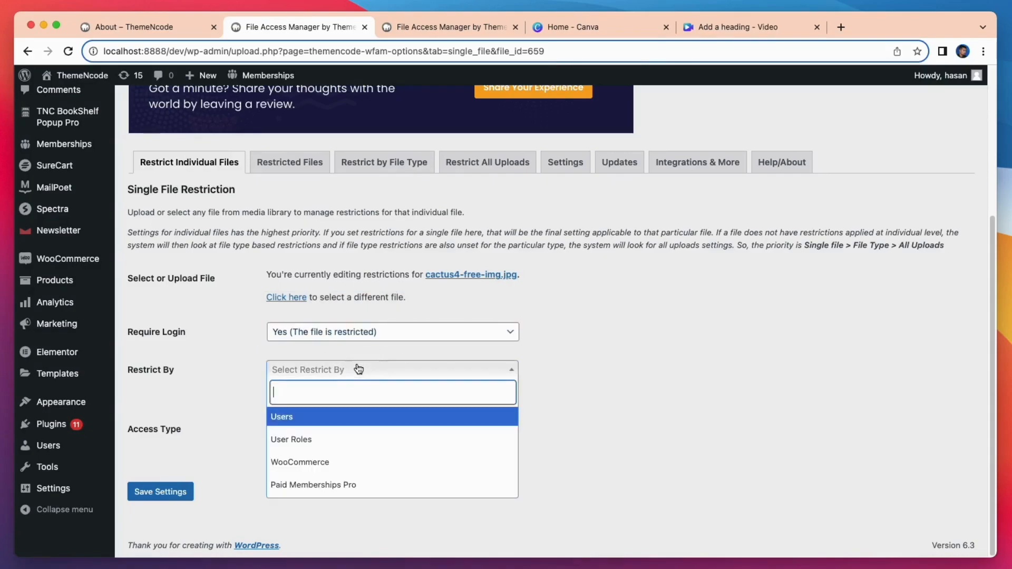
pyautogui.click(306, 445)
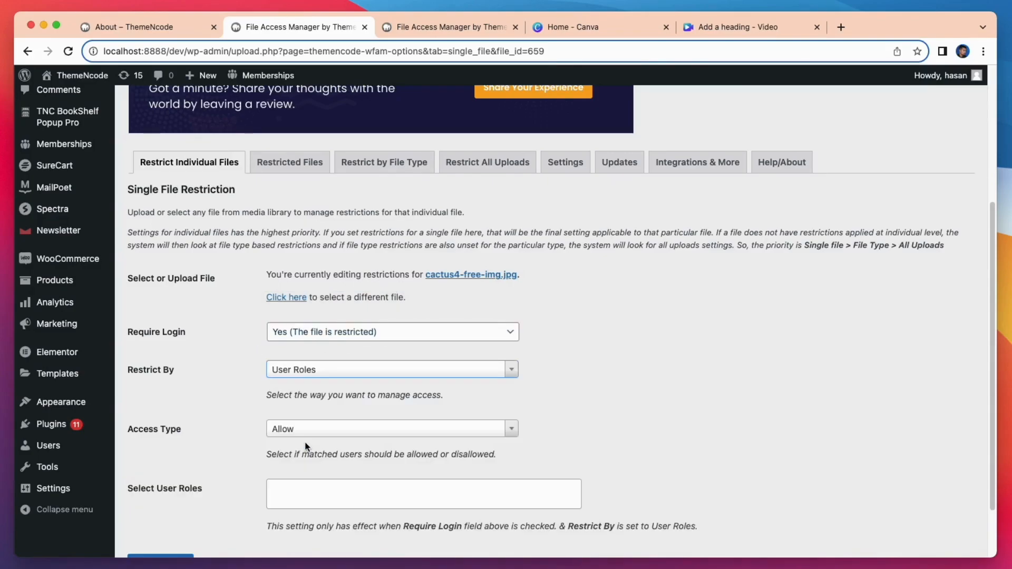
pyautogui.scroll(-3, 305, 446)
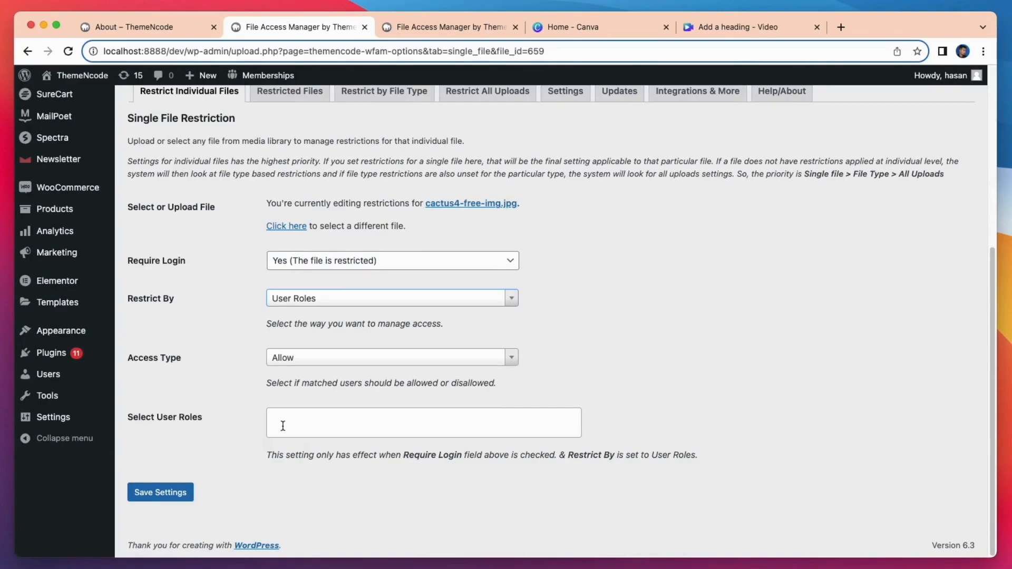
pyautogui.click(318, 420)
pyautogui.scroll(-3, 420, 354)
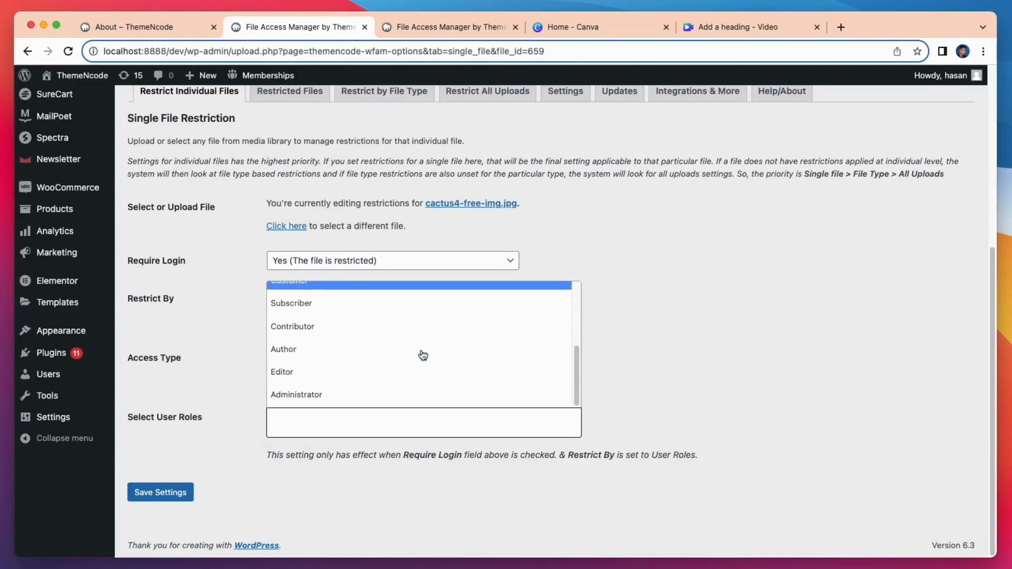
pyautogui.click(314, 394)
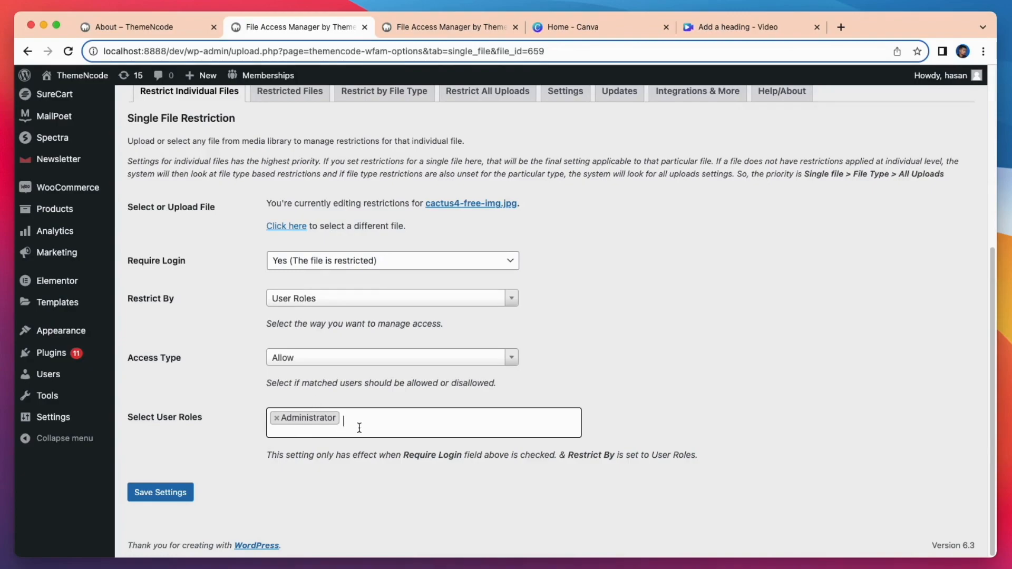
pyautogui.click(185, 496)
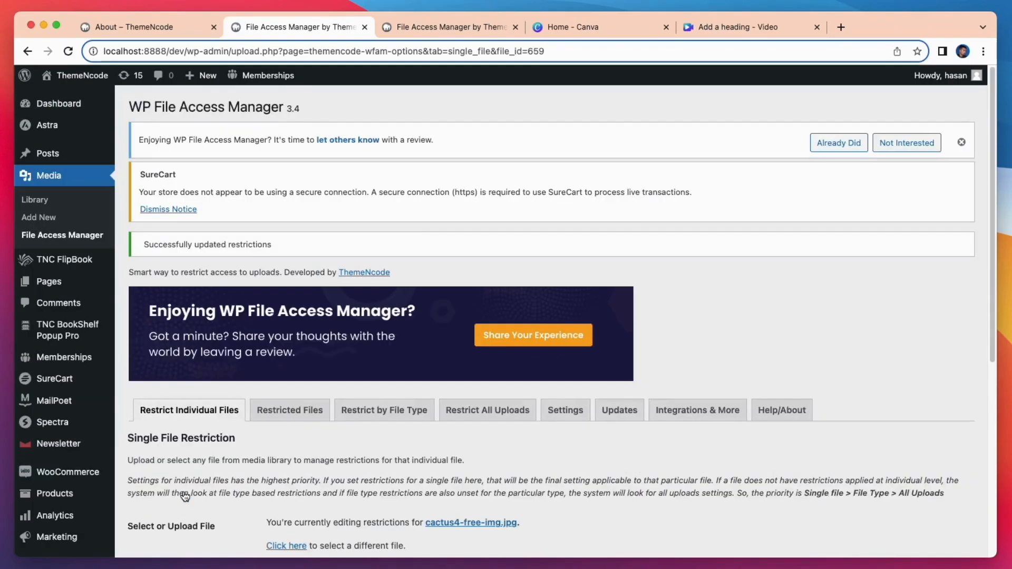
# - Reload the About page to test image access, then scroll to the image/jpeg file-type settings
pyautogui.click(142, 27)
pyautogui.click(71, 54)
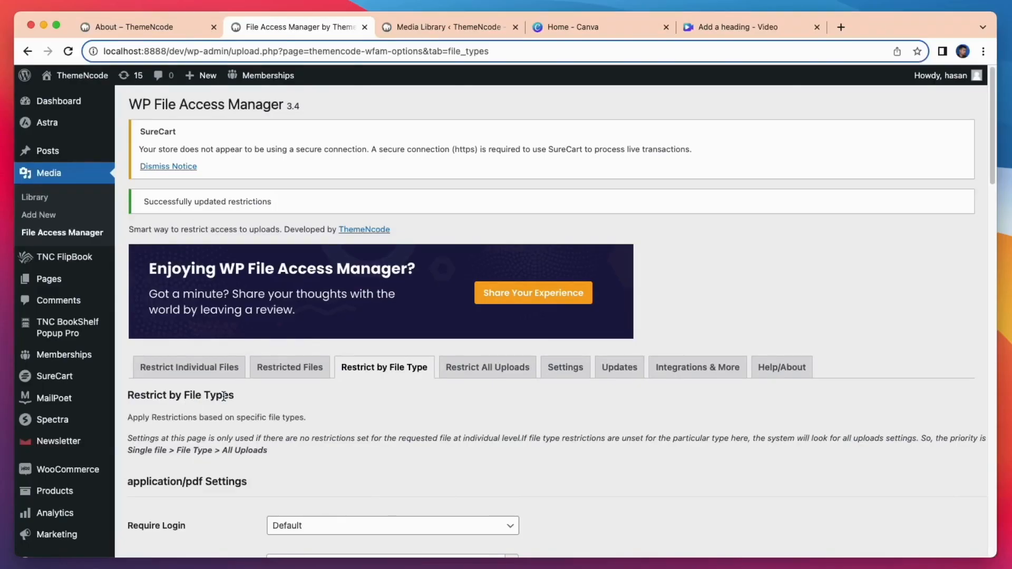
pyautogui.scroll(-3, 273, 371)
pyautogui.scroll(-5, 273, 371)
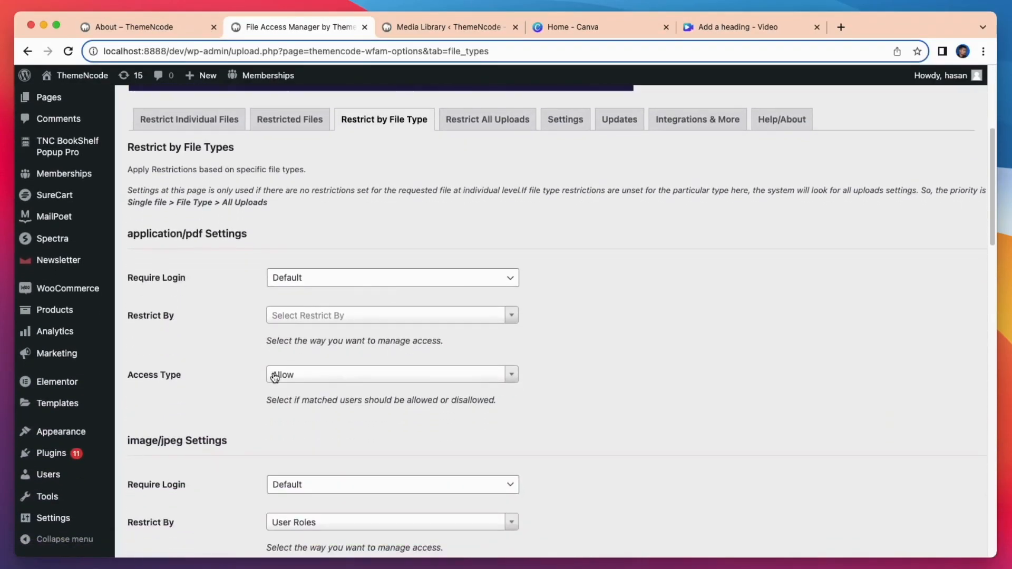
pyautogui.scroll(-6, 237, 360)
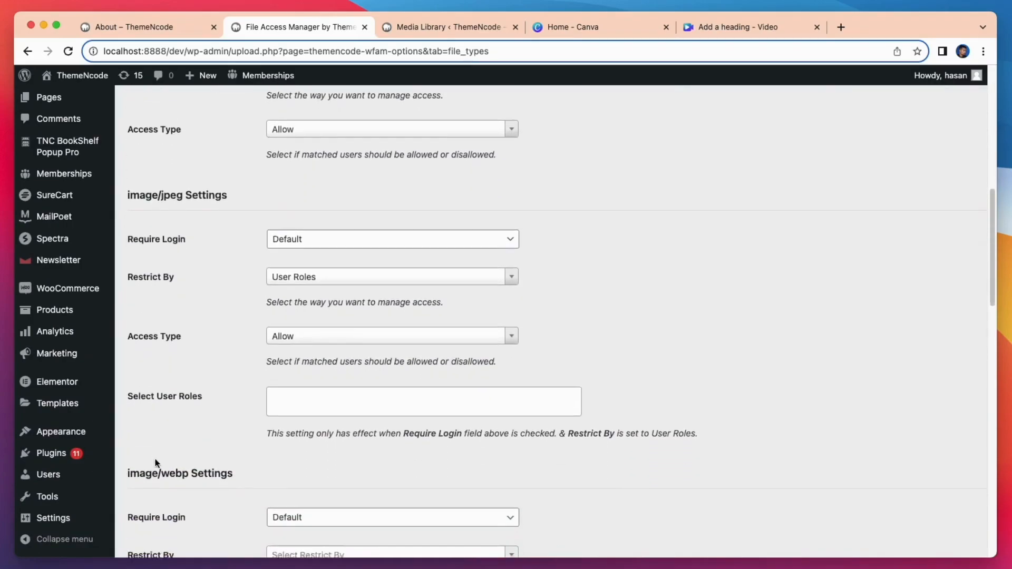
pyautogui.scroll(-8, 205, 434)
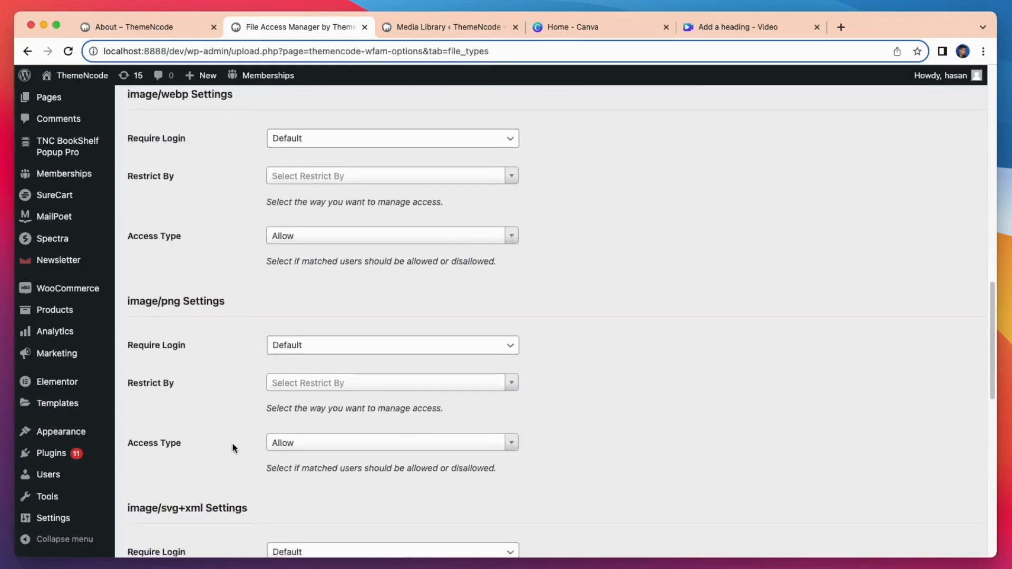
pyautogui.scroll(-6, 232, 443)
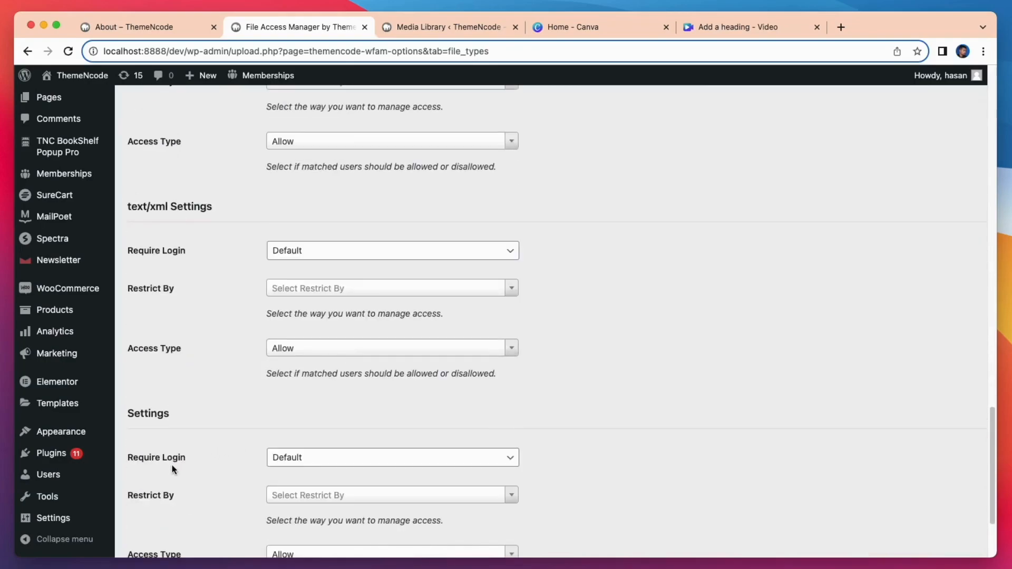
pyautogui.scroll(20, 252, 459)
pyautogui.scroll(2, 252, 460)
pyautogui.scroll(1, 244, 460)
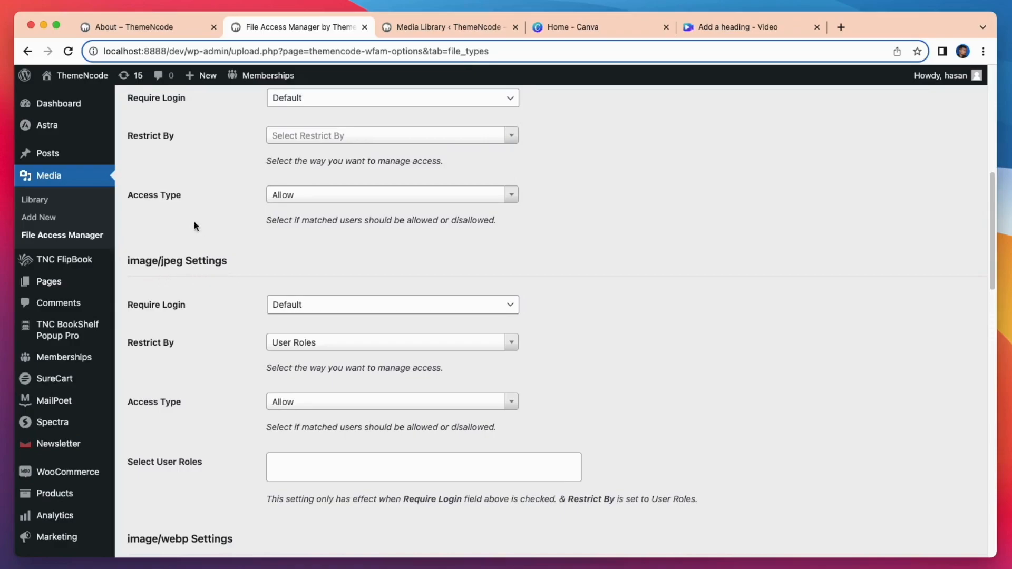
# - Make image/jpeg files require login and allow only the Administrator user role
pyautogui.click(131, 27)
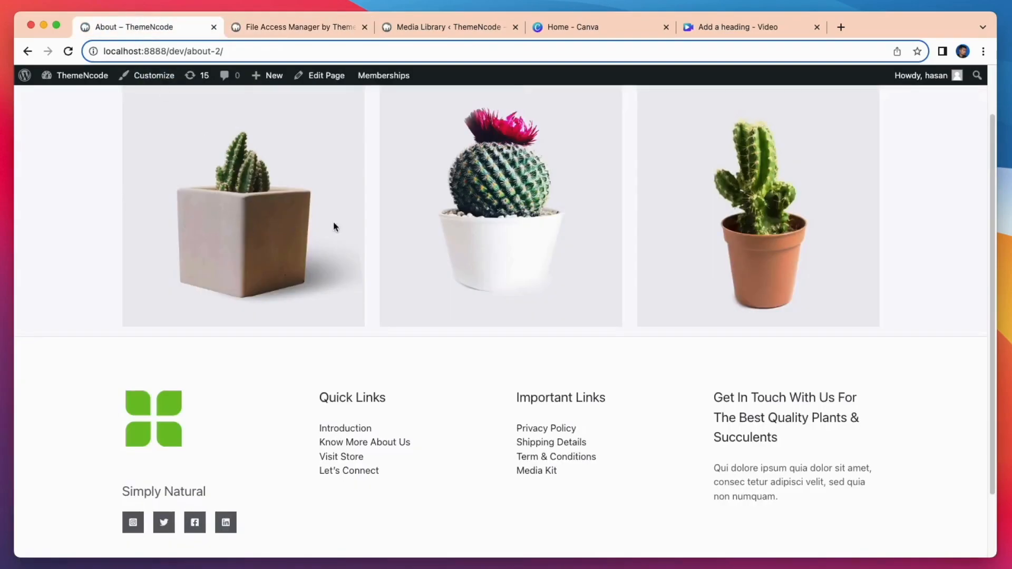
pyautogui.click(282, 25)
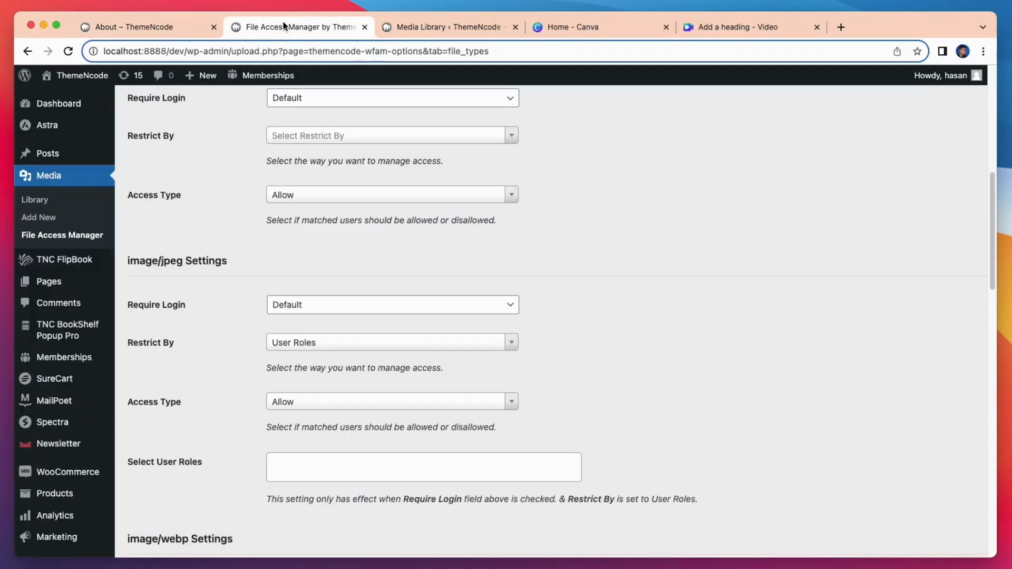
pyautogui.click(346, 311)
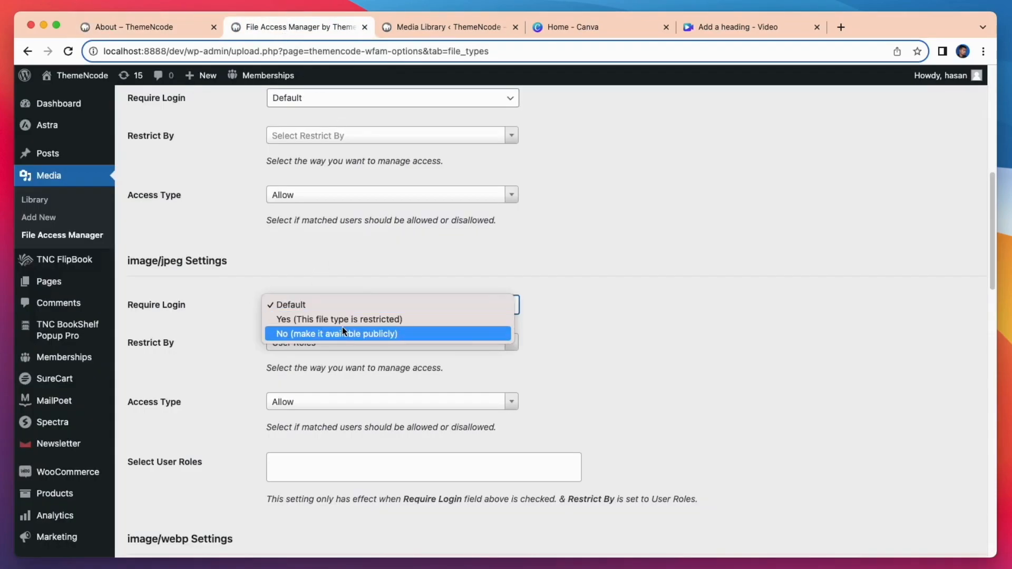
pyautogui.click(346, 320)
pyautogui.click(336, 344)
pyautogui.click(290, 411)
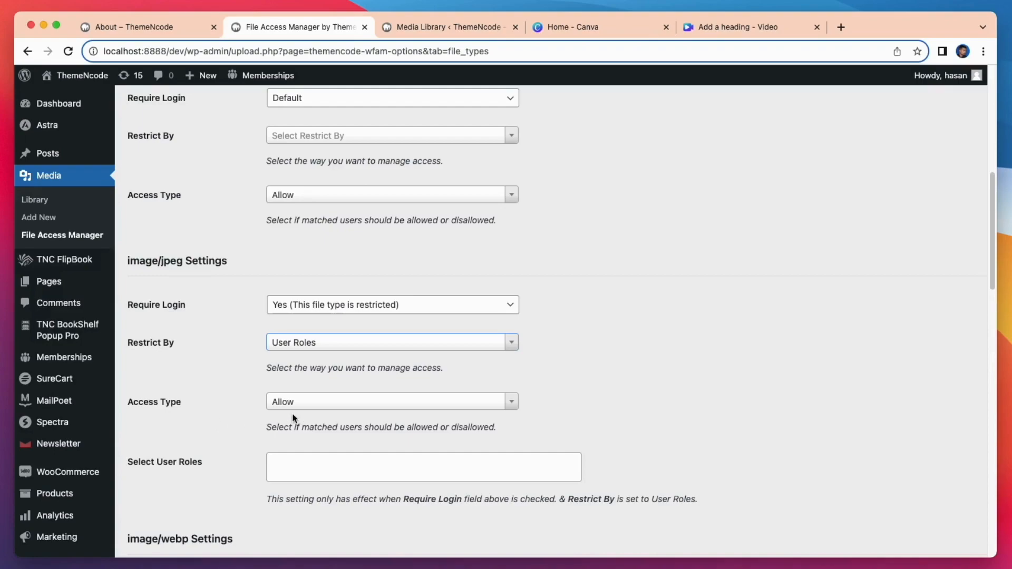
pyautogui.click(293, 465)
pyautogui.scroll(-5, 339, 425)
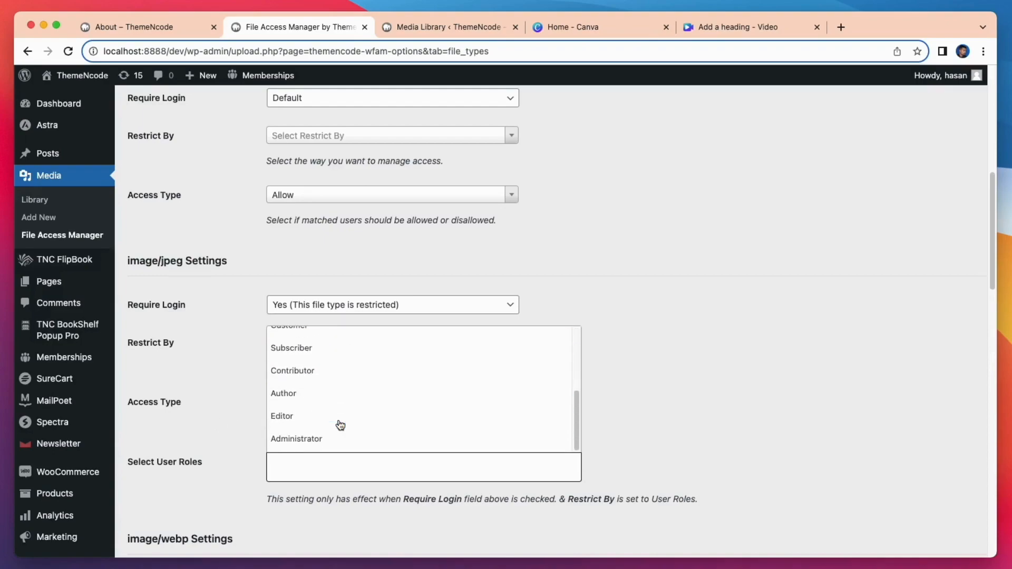
pyautogui.click(321, 436)
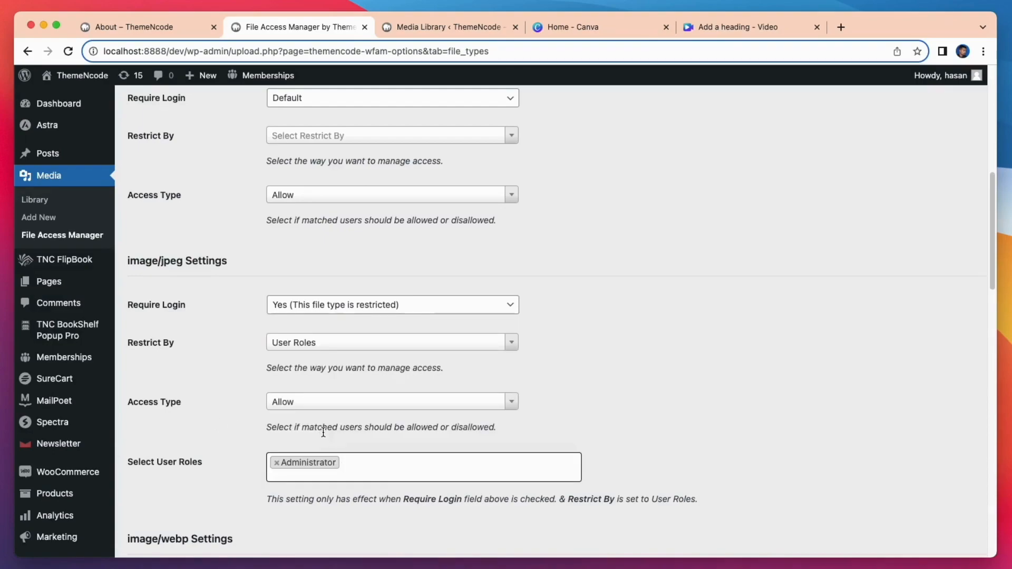
pyautogui.scroll(-15, 323, 432)
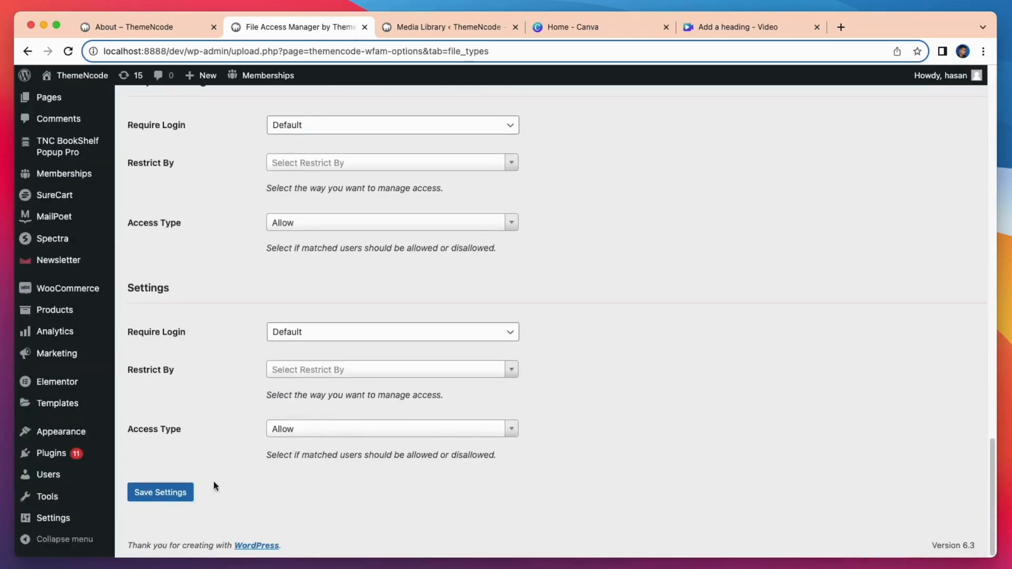
# - Save the image/jpeg restriction and reload the About page to test access
pyautogui.click(173, 499)
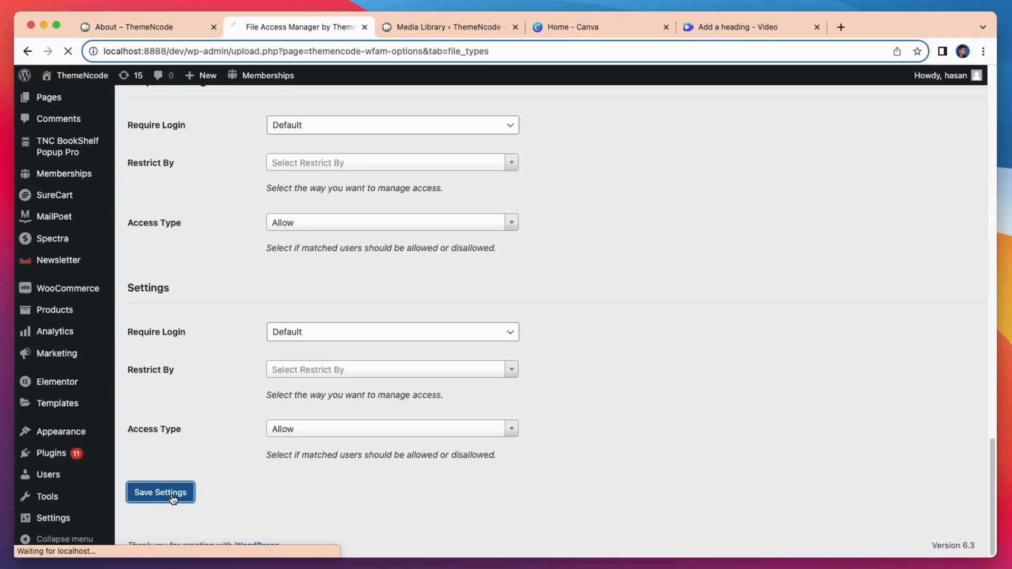
pyautogui.click(163, 29)
pyautogui.click(68, 51)
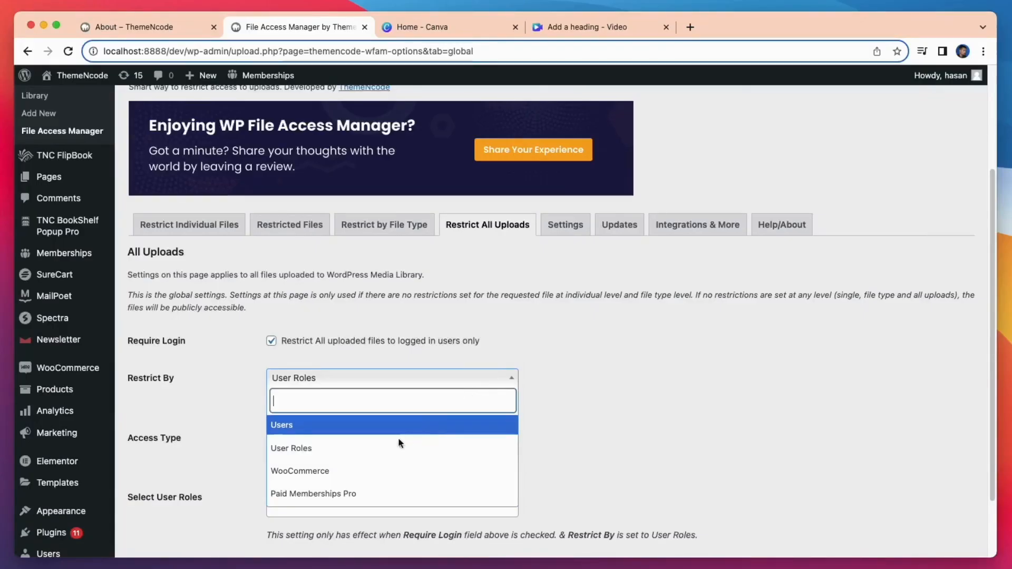
# - Restrict all uploads by user roles, disallowing Customer, Author and Contributor
pyautogui.click(382, 454)
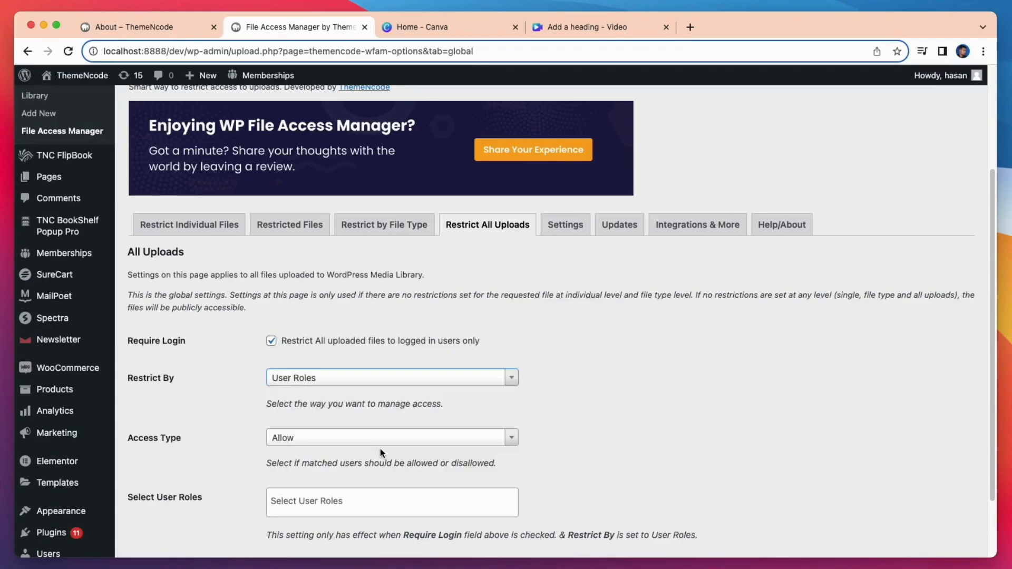
pyautogui.click(503, 436)
pyautogui.click(330, 500)
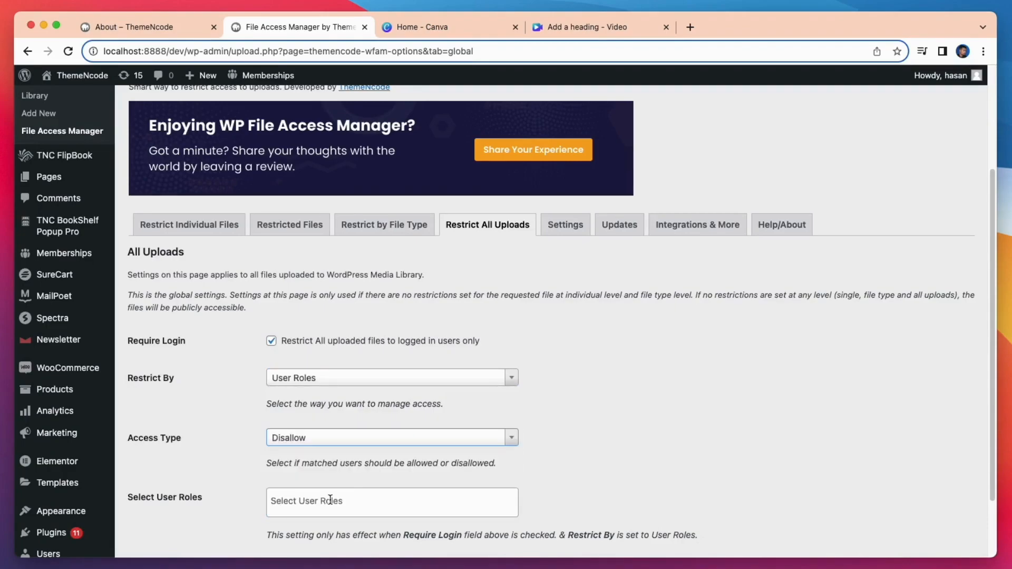
pyautogui.click(340, 501)
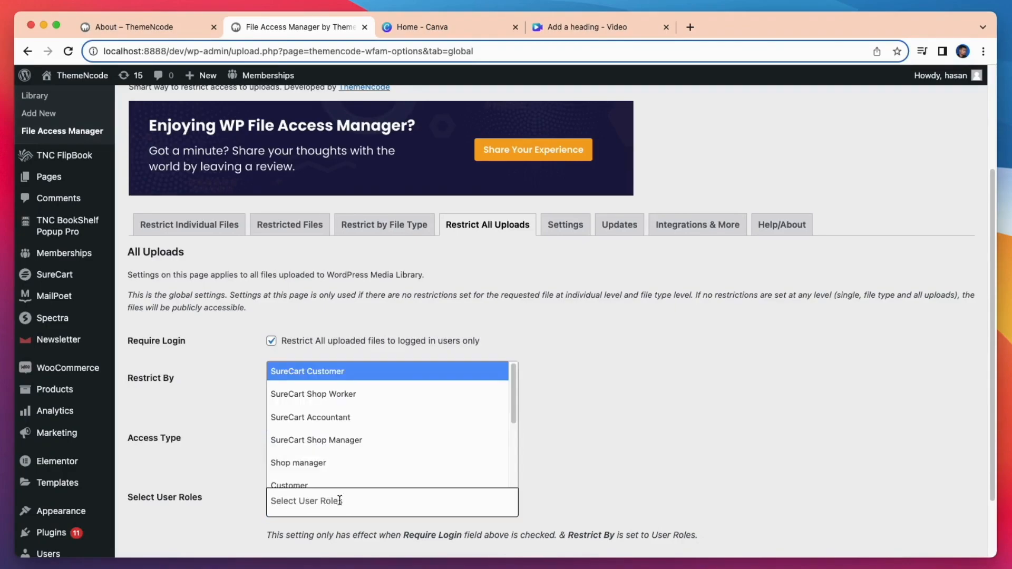
pyautogui.click(342, 485)
pyautogui.click(342, 500)
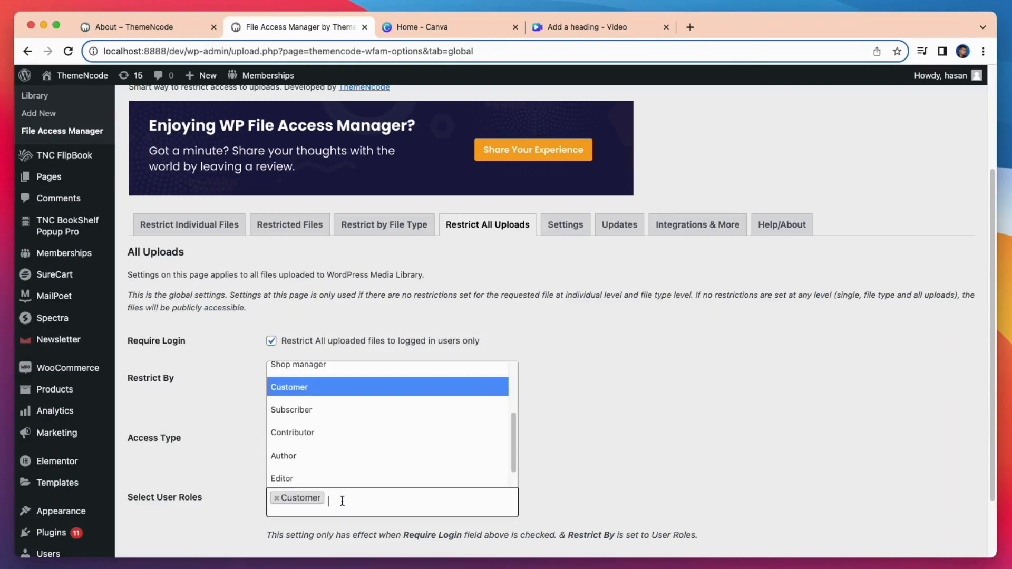
pyautogui.click(327, 468)
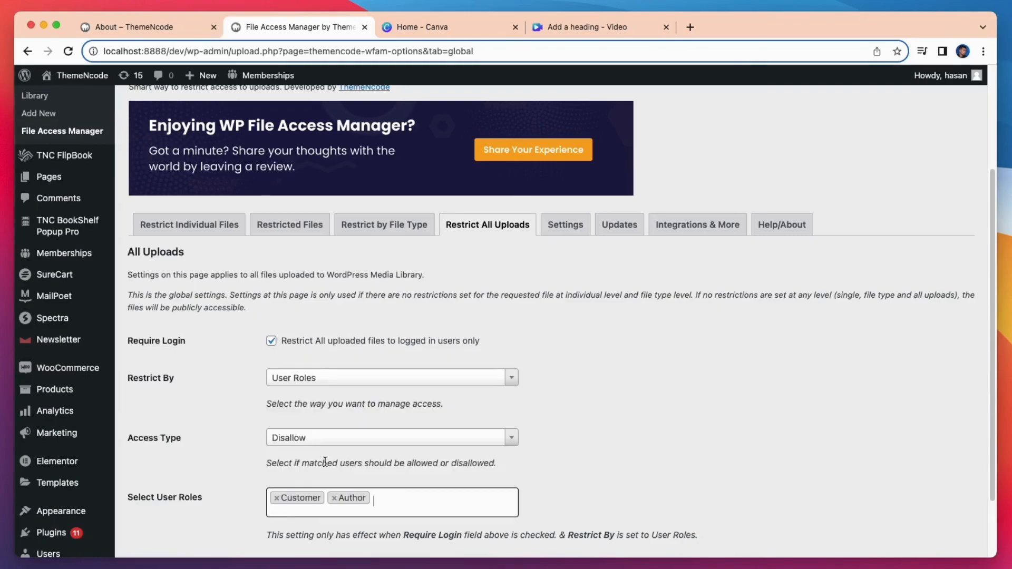
pyautogui.click(377, 499)
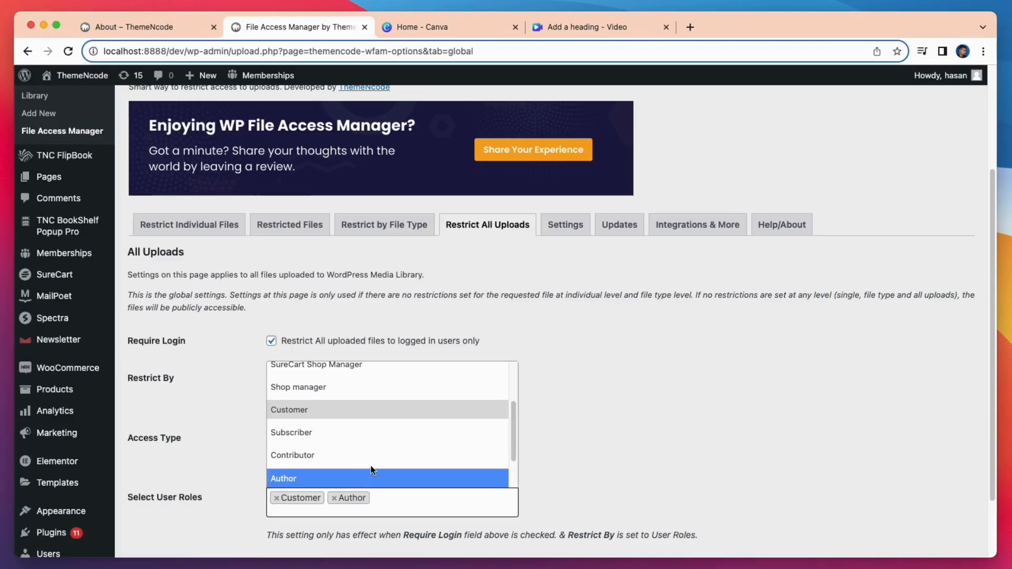
pyautogui.click(374, 464)
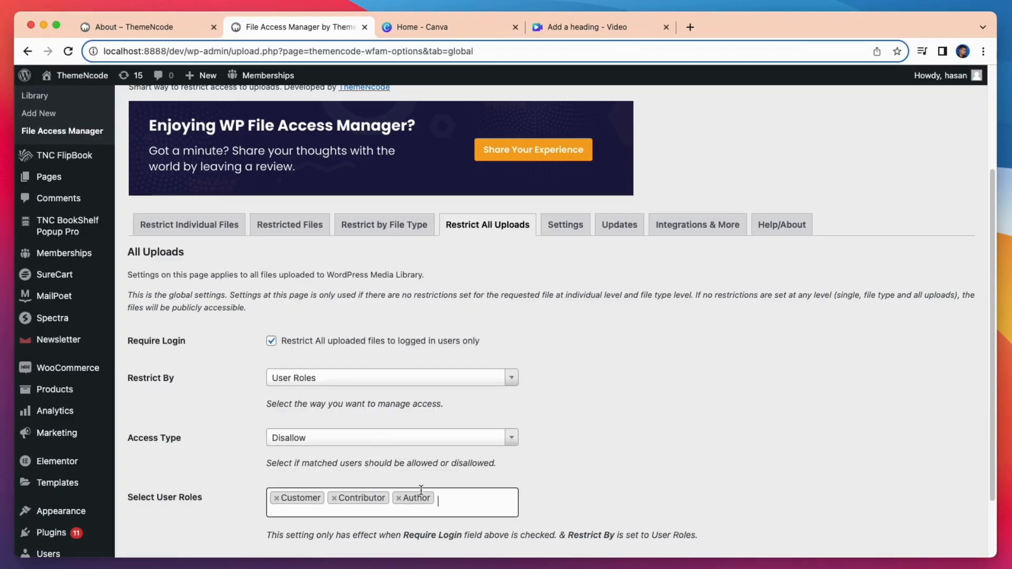
pyautogui.scroll(-3, 482, 477)
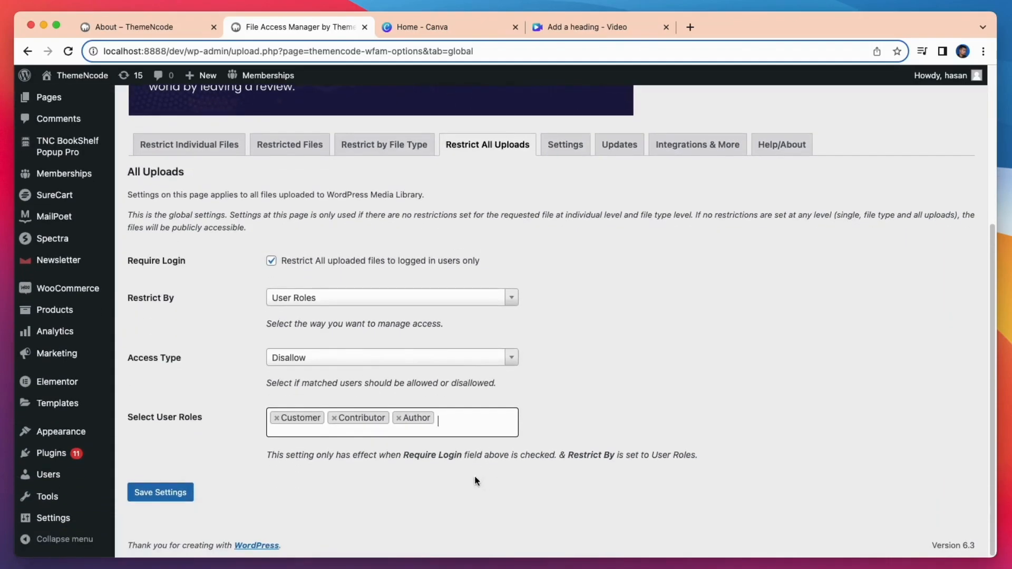
# - Save the all-uploads role restriction and return to the Media Library grid
pyautogui.click(165, 489)
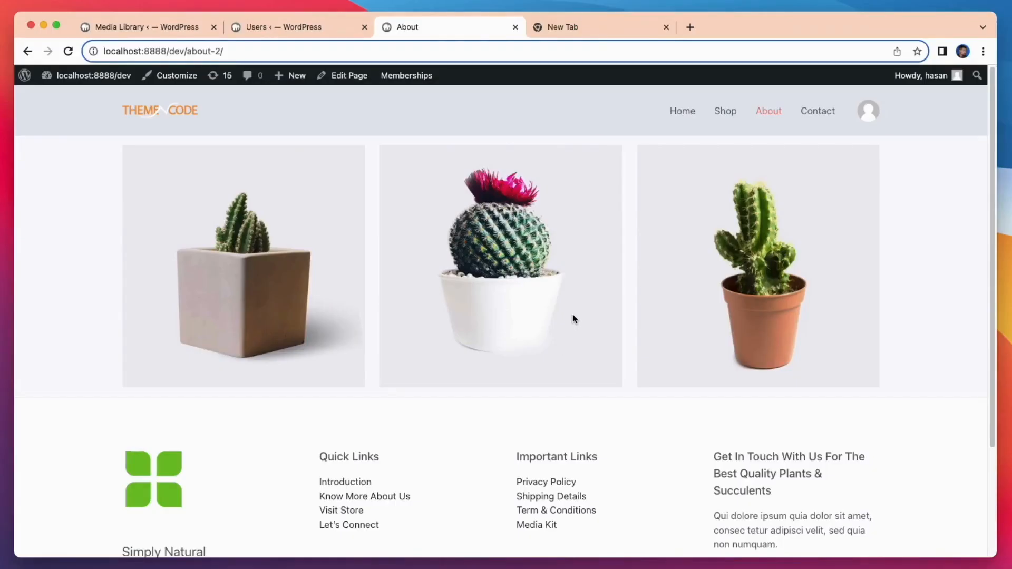
pyautogui.click(163, 30)
pyautogui.scroll(-1, 820, 479)
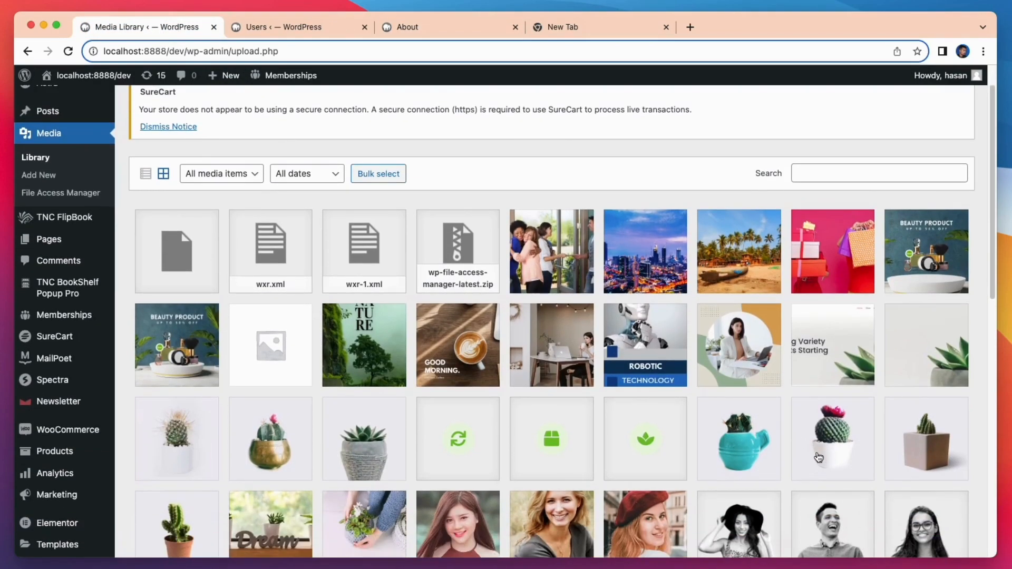
# - Make cactus4-free-img.jpg require login and restrict it by individual users
pyautogui.click(823, 451)
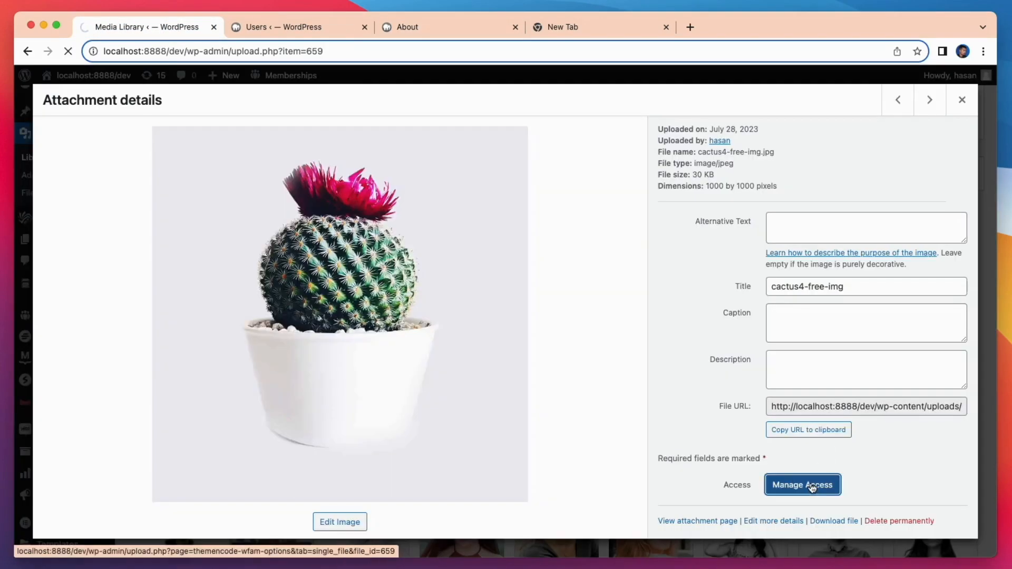
pyautogui.scroll(-3, 812, 487)
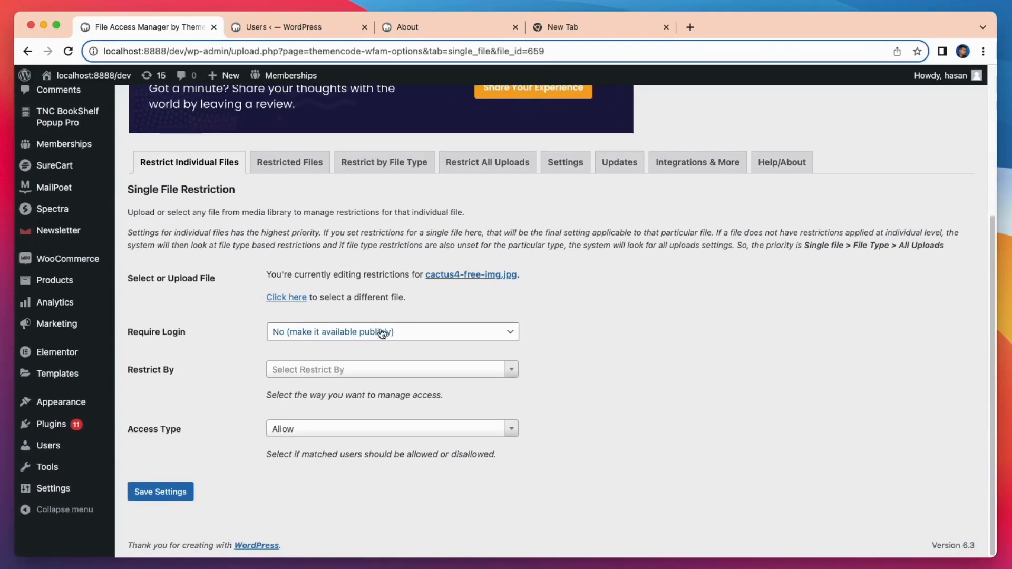
pyautogui.click(410, 331)
pyautogui.click(406, 317)
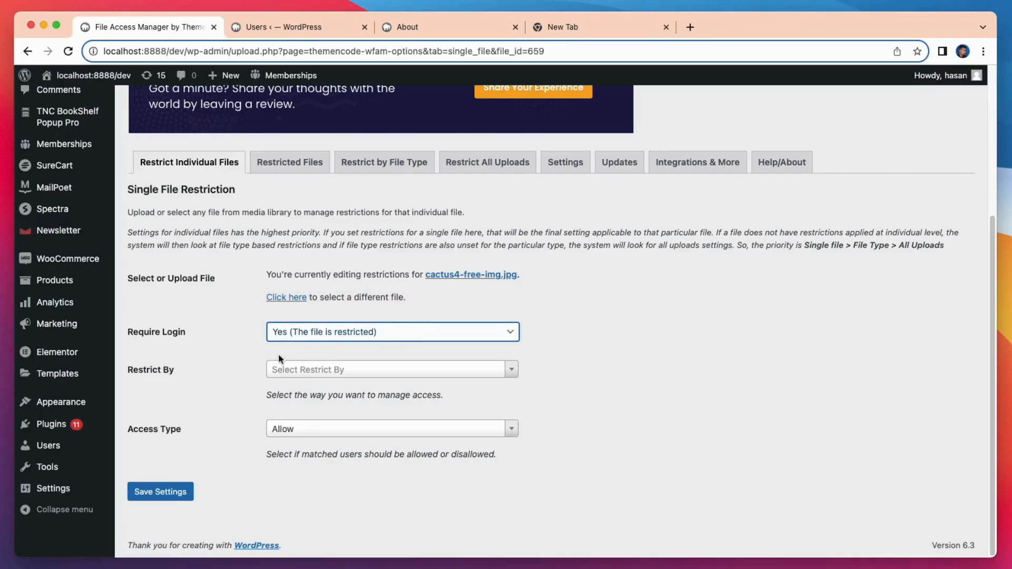
pyautogui.click(377, 369)
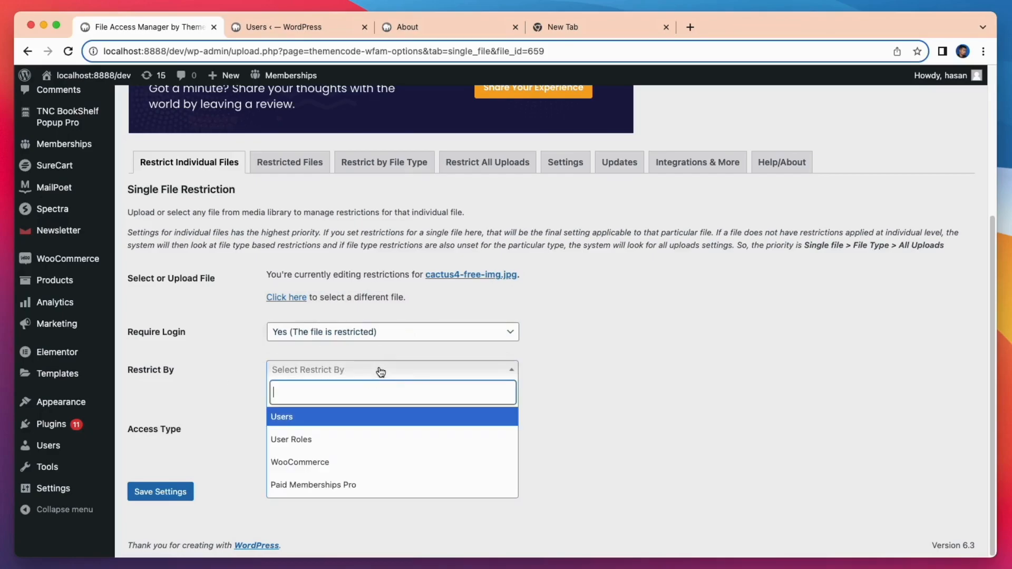
pyautogui.click(299, 419)
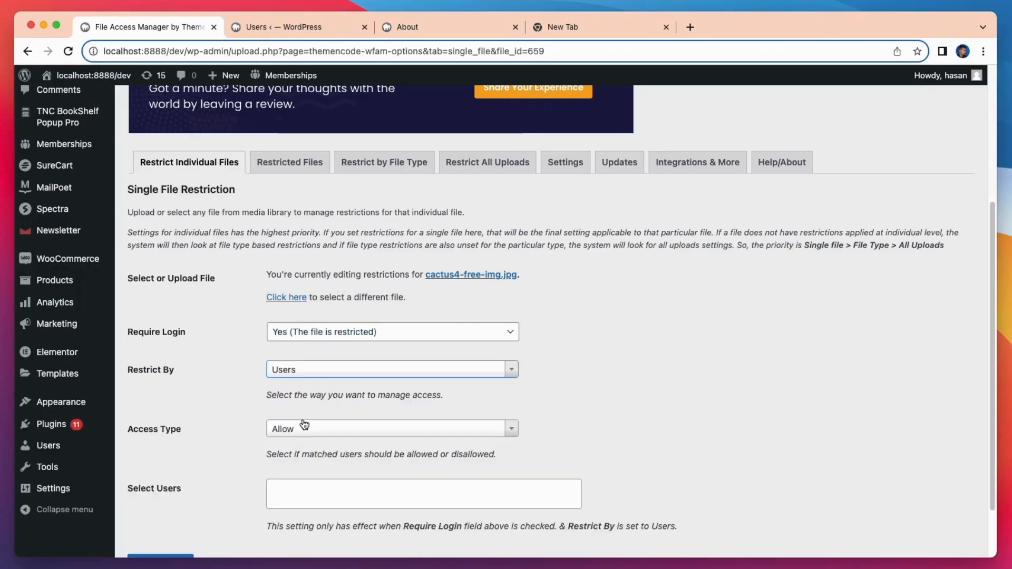
# - Set the access type to Disallow for one searched-for user and save the restriction
pyautogui.scroll(-3, 331, 424)
pyautogui.click(340, 356)
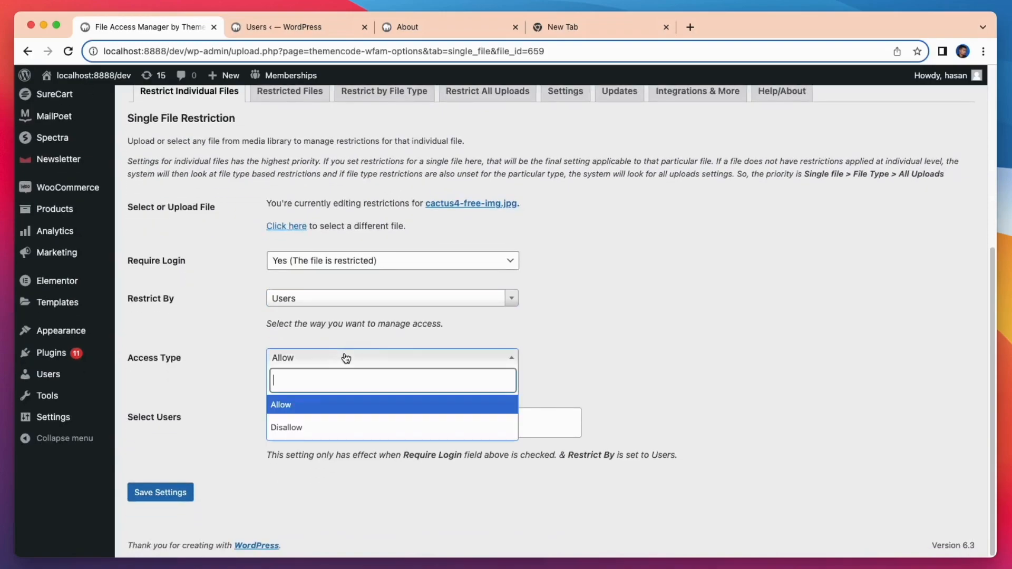
pyautogui.click(303, 427)
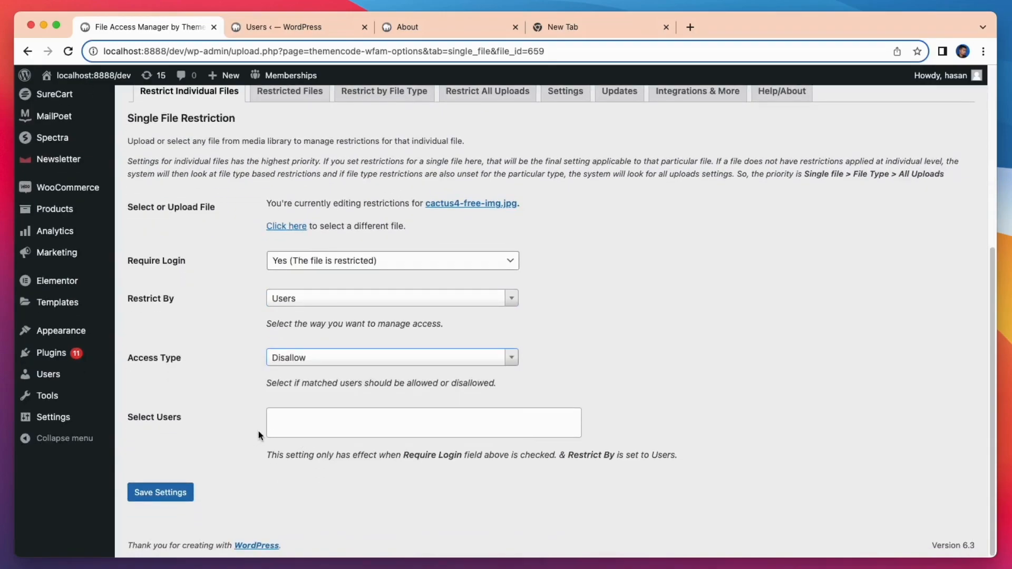
pyautogui.click(315, 424)
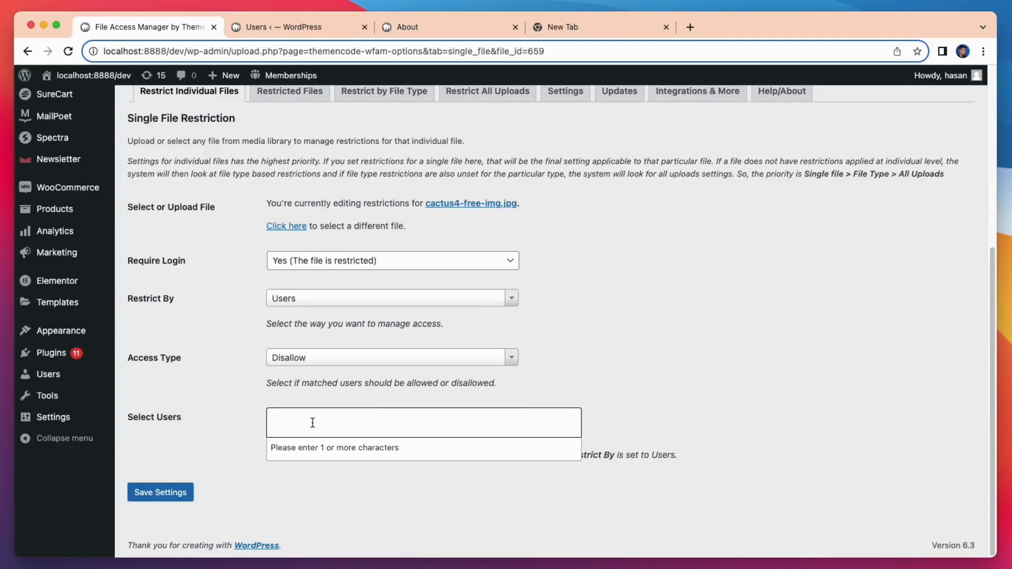
pyautogui.write('david')
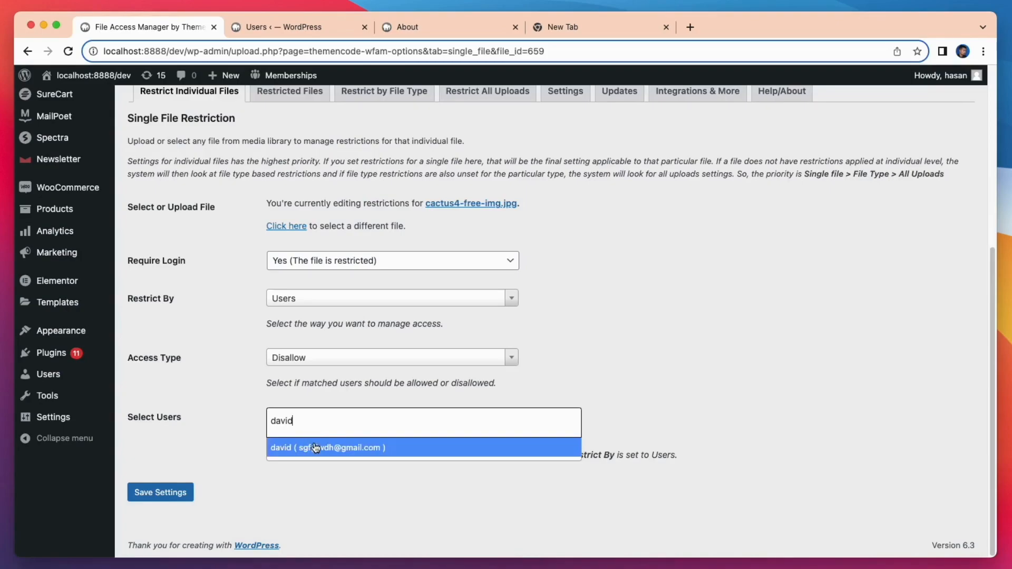
pyautogui.click(315, 447)
pyautogui.click(162, 493)
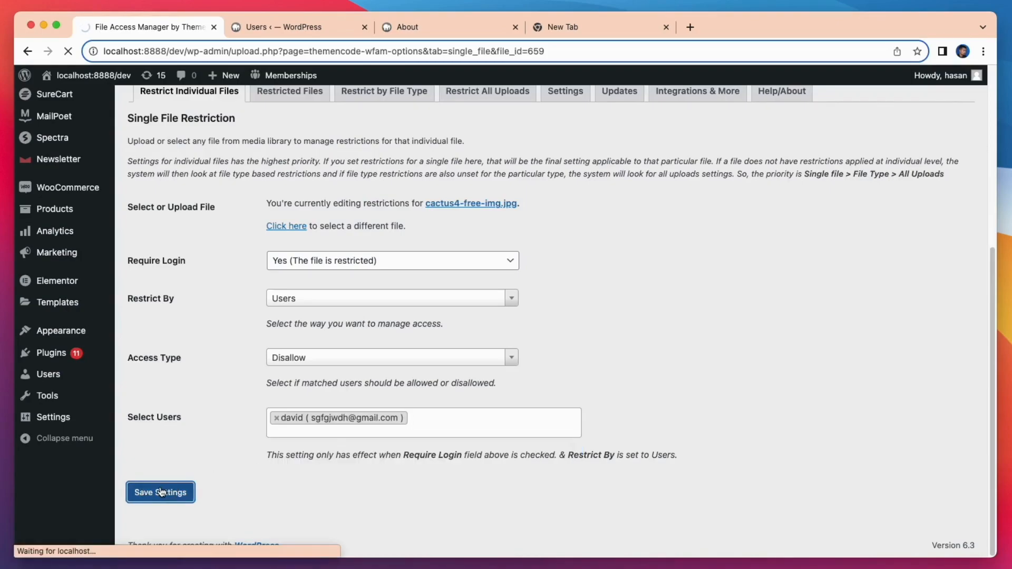
pyautogui.press('super+4')
# - Load the About page in a new incognito window
pyautogui.click(983, 51)
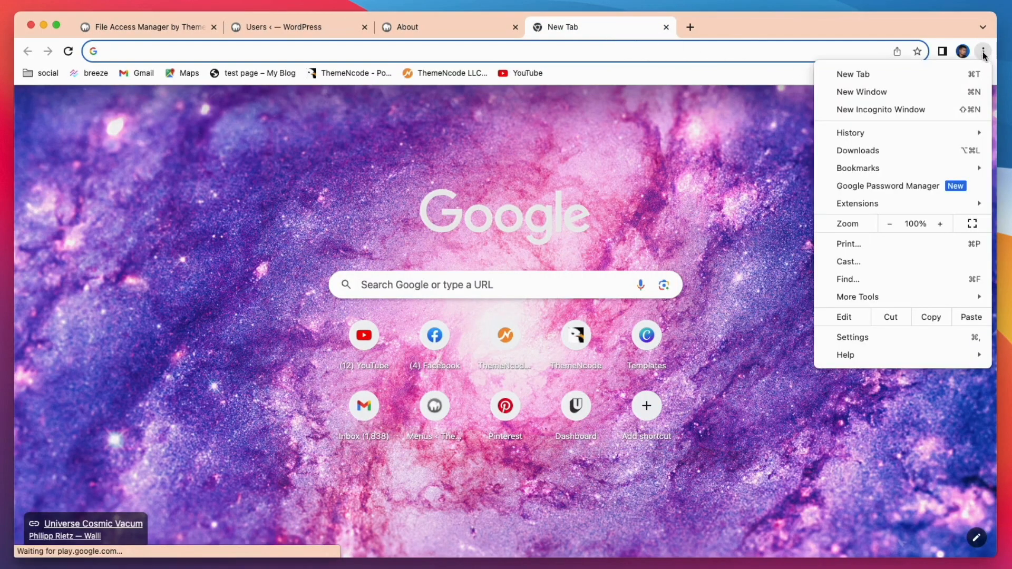
pyautogui.click(882, 110)
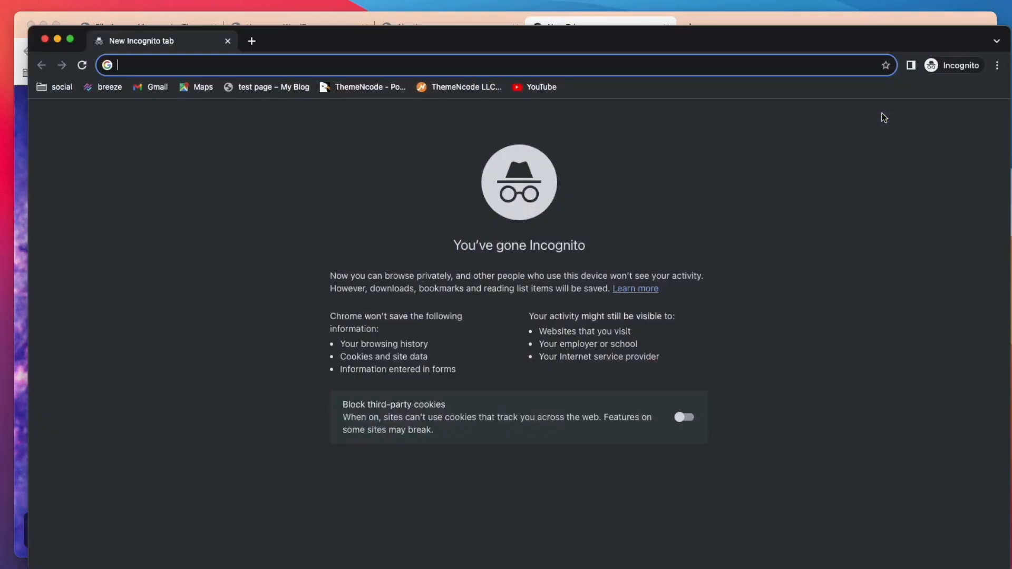
pyautogui.moveTo(904, 38); pyautogui.dragTo(892, 27)
pyautogui.rightClick(673, 54)
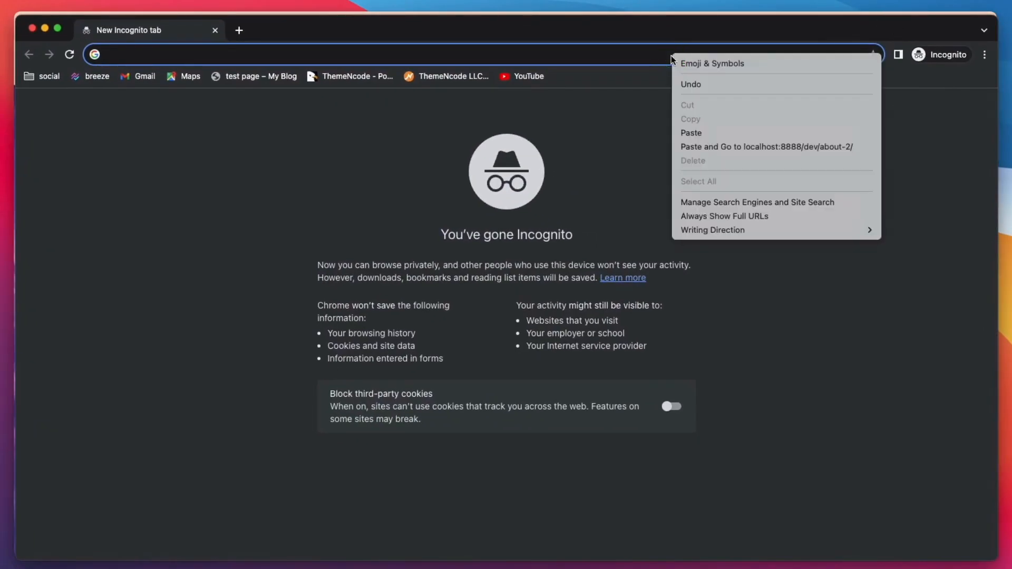
pyautogui.click(722, 148)
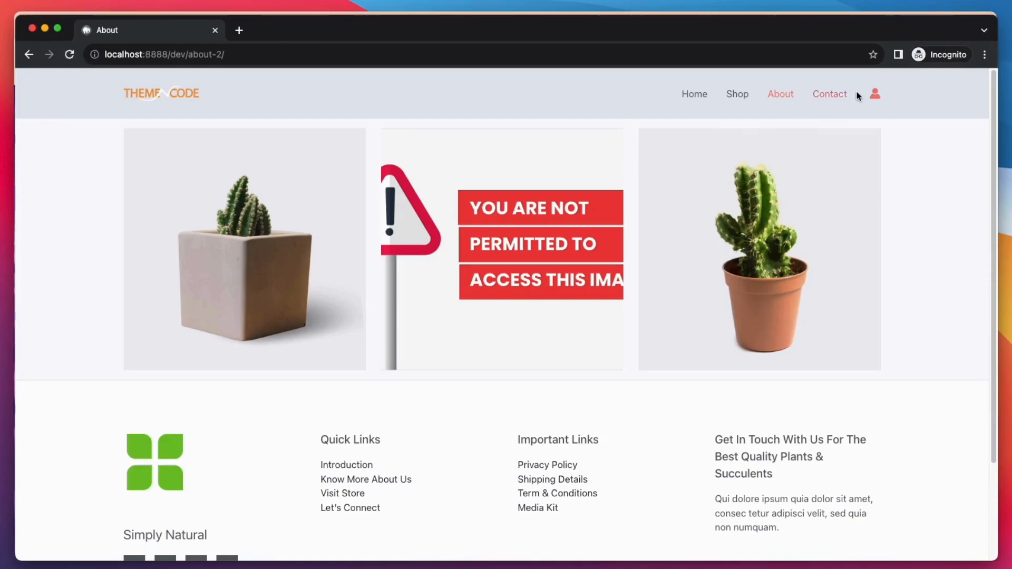
# - Log in to the site with the saved credentials
pyautogui.click(875, 94)
pyautogui.click(516, 298)
pyautogui.click(579, 316)
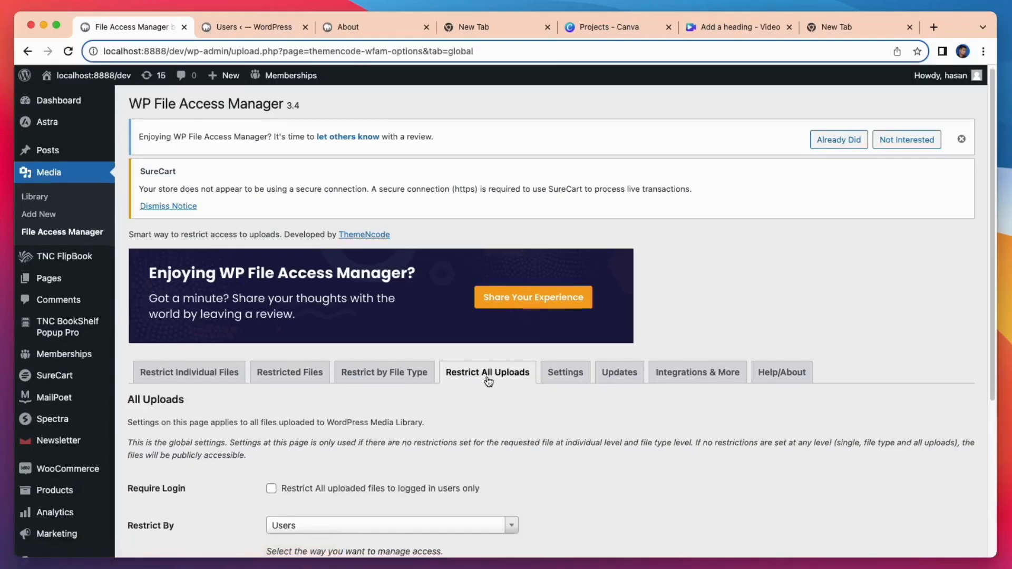
# - Turn on 'Restrict All uploaded files to logged in users only' and save
pyautogui.scroll(-5, 486, 377)
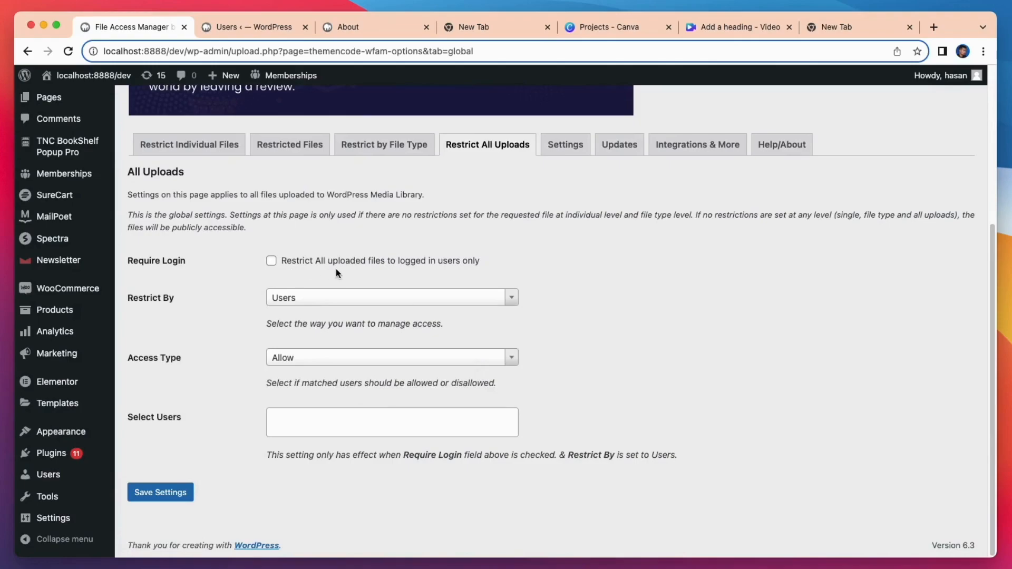
pyautogui.click(271, 261)
pyautogui.click(160, 493)
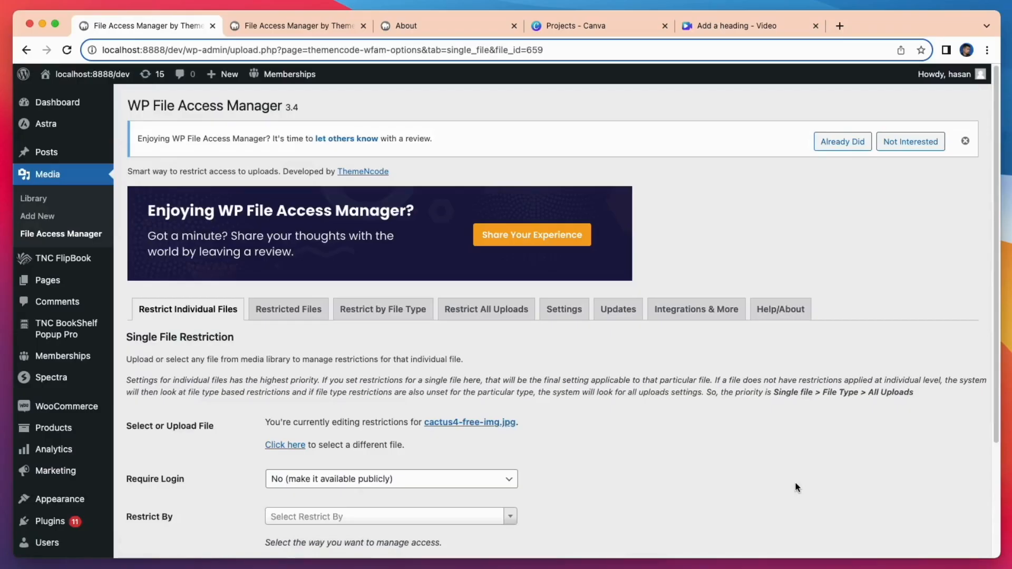
# - Make cactus4-free-img.jpg require login and restrict it by WooCommerce purchases
pyautogui.scroll(-2, 797, 487)
pyautogui.scroll(-5, 797, 487)
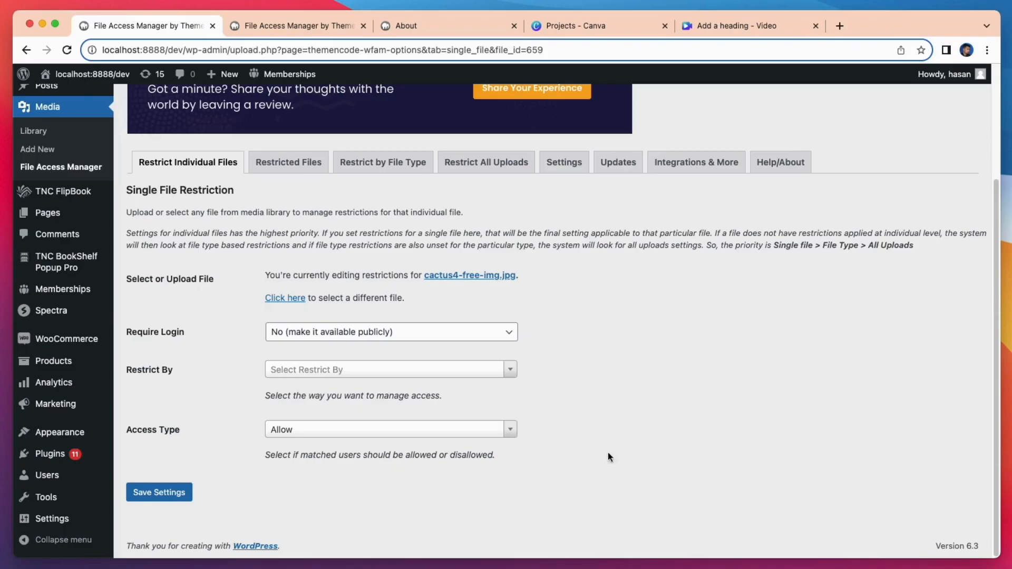
pyautogui.click(462, 331)
pyautogui.click(463, 317)
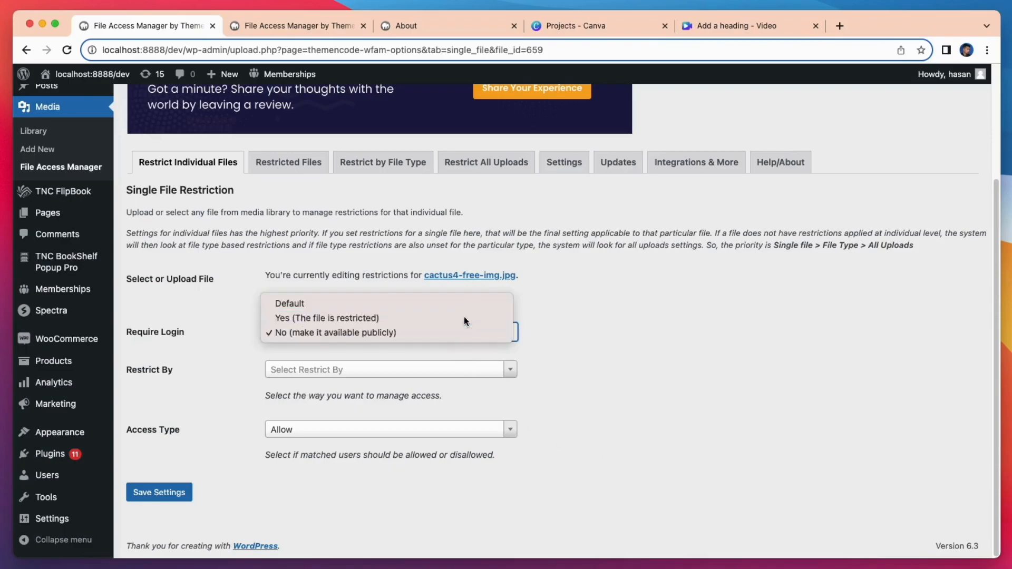
pyautogui.click(488, 367)
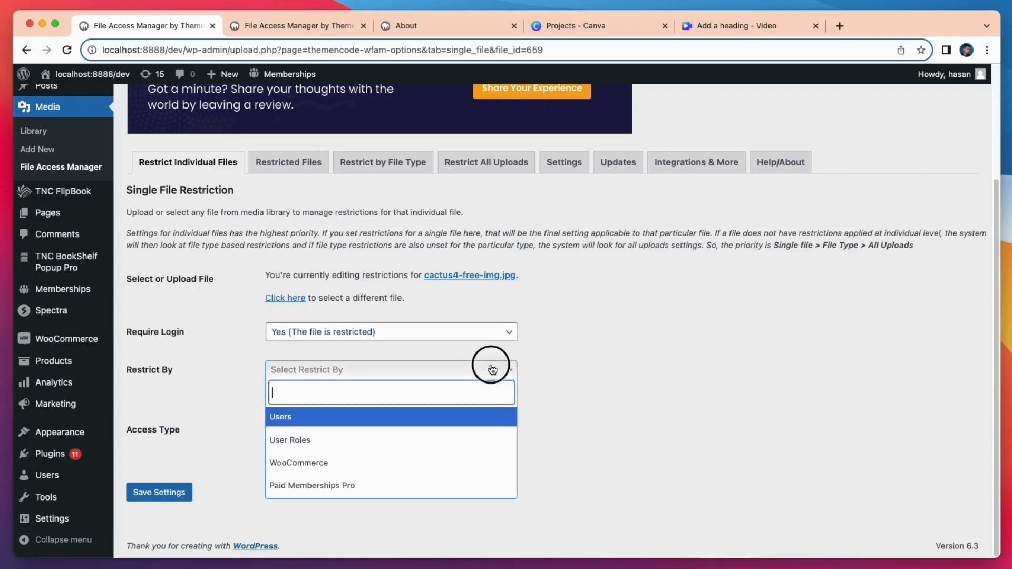
pyautogui.click(372, 462)
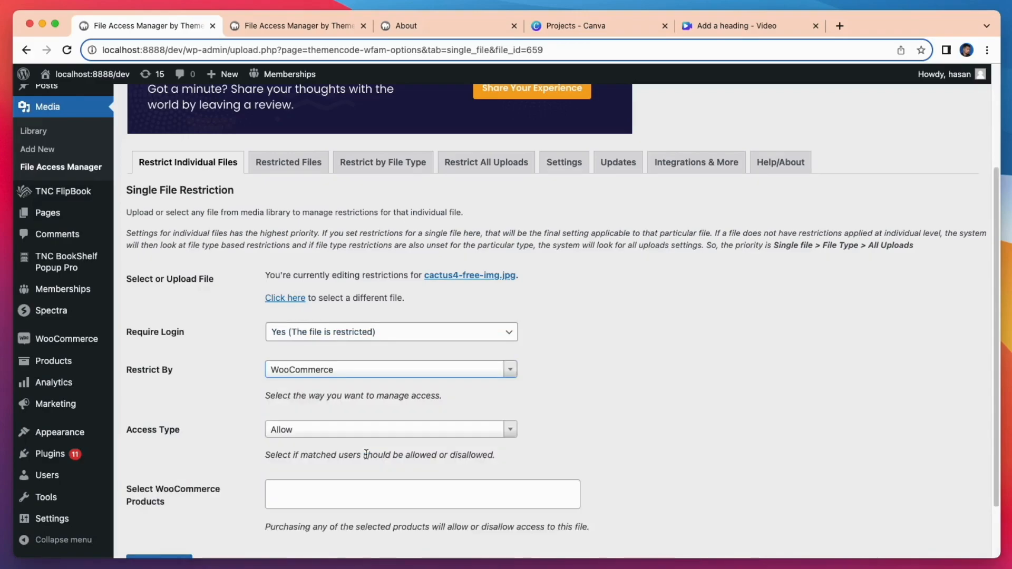
# - Allow access only to buyers of Beauty Product
pyautogui.scroll(-3, 367, 454)
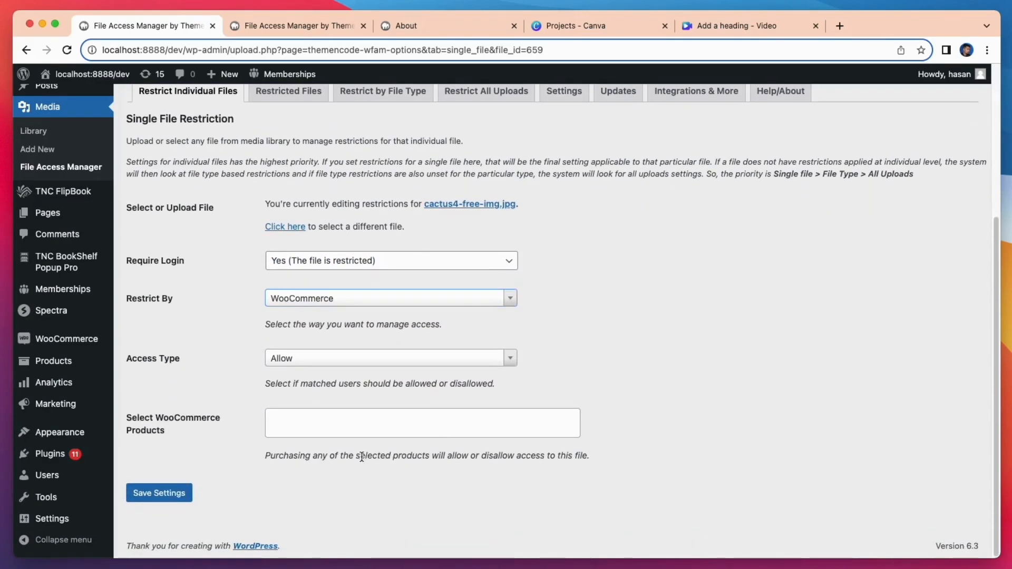
pyautogui.click(362, 358)
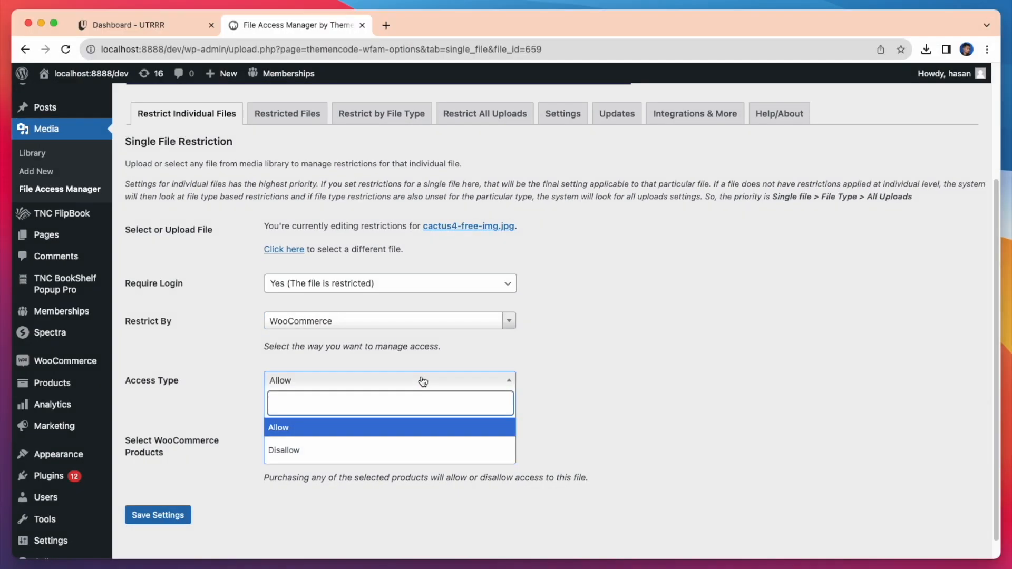
pyautogui.click(378, 428)
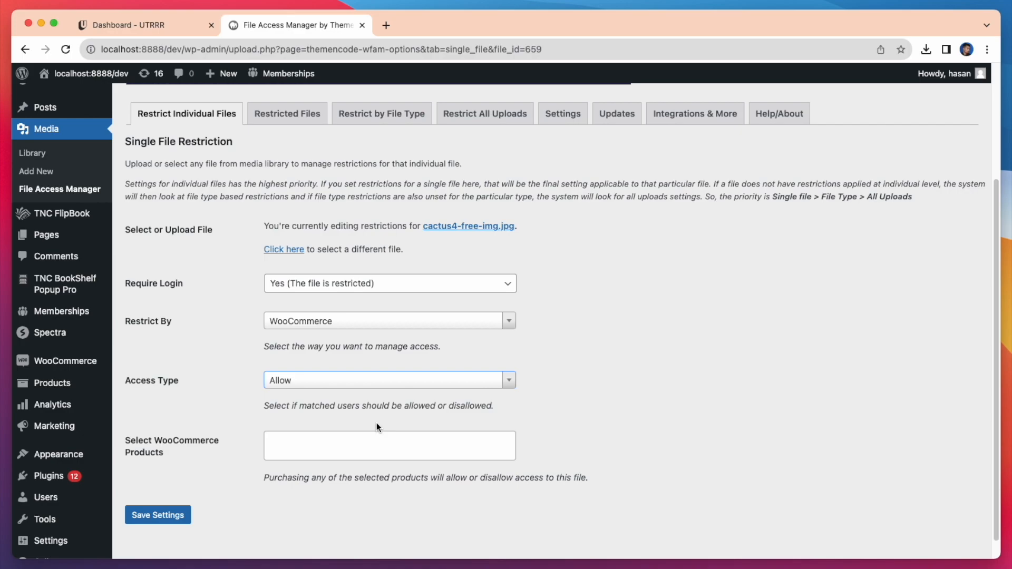
pyautogui.click(353, 443)
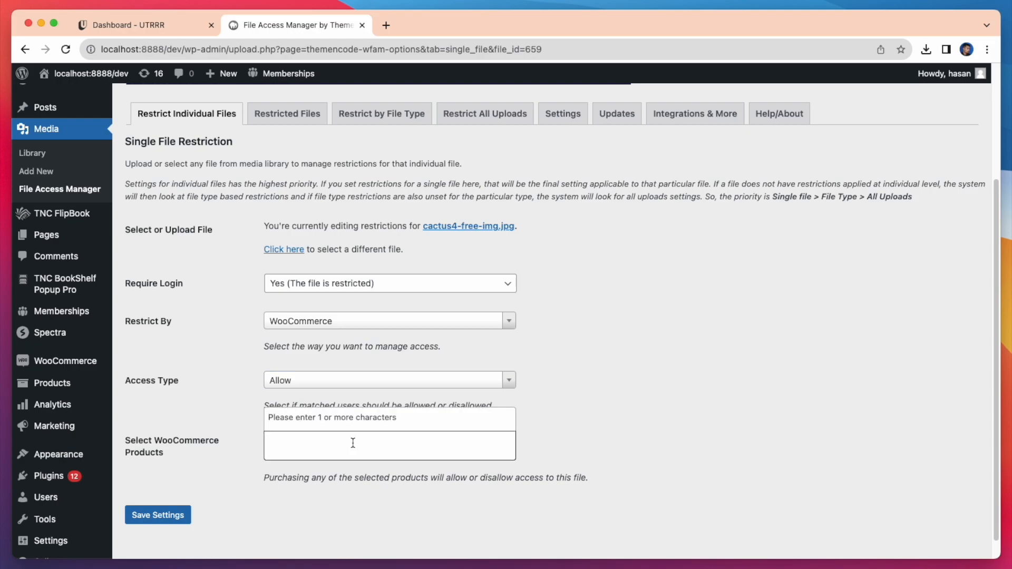
pyautogui.write('bea')
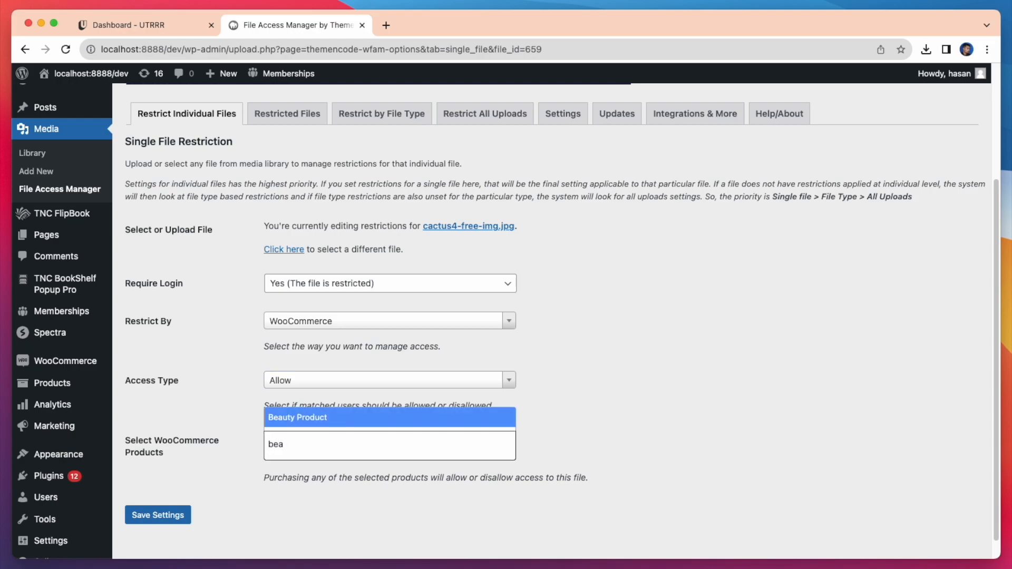
pyautogui.press('Return')
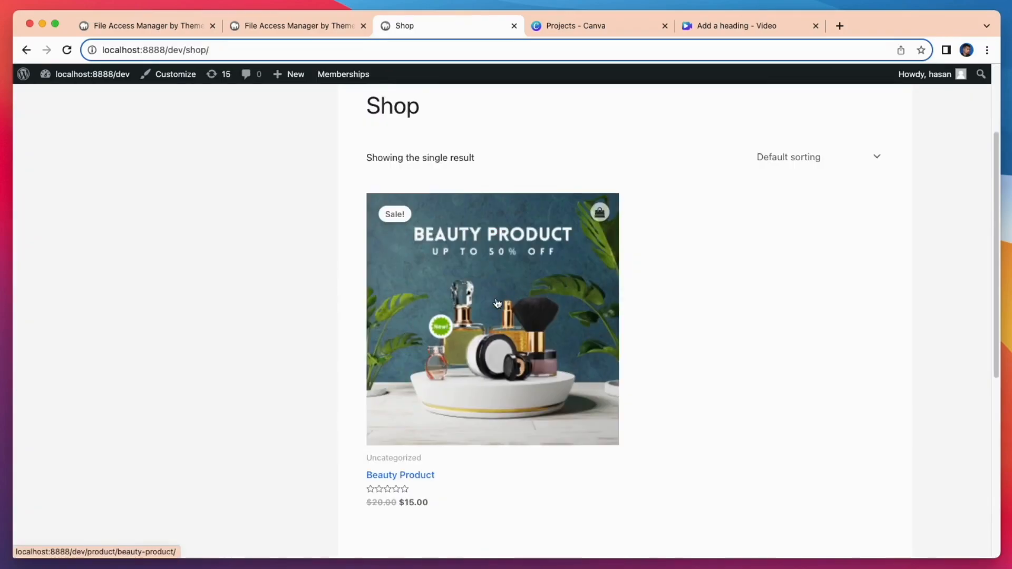
# - Add the Beauty Product to the cart and go to the cart
pyautogui.click(498, 304)
pyautogui.scroll(-1, 492, 309)
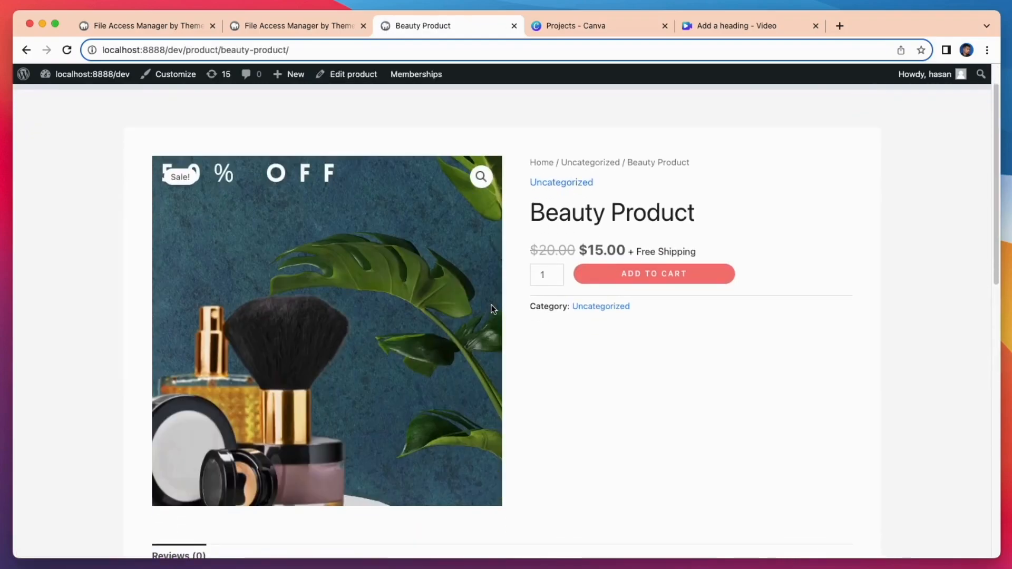
pyautogui.click(676, 277)
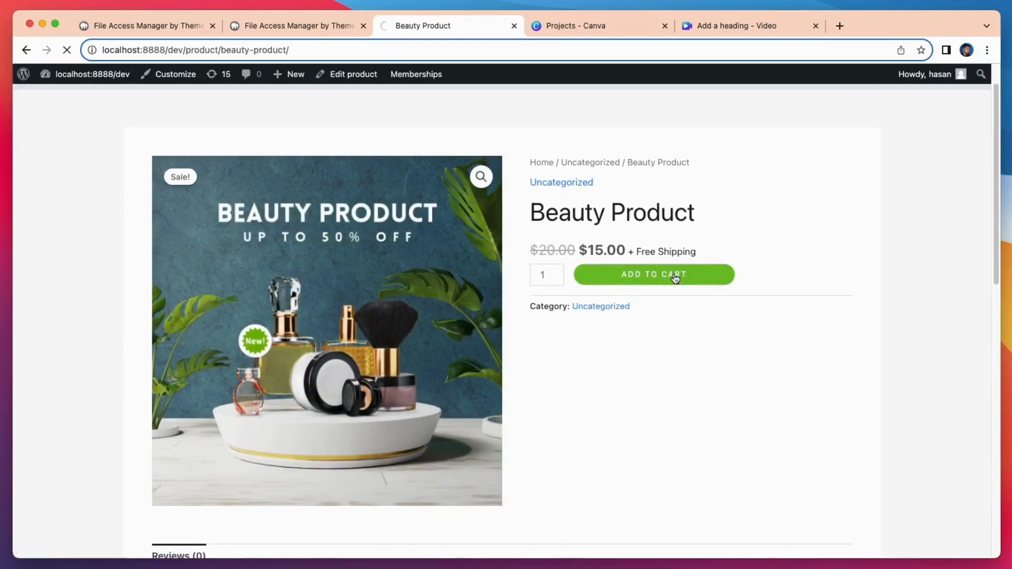
pyautogui.scroll(-1, 680, 345)
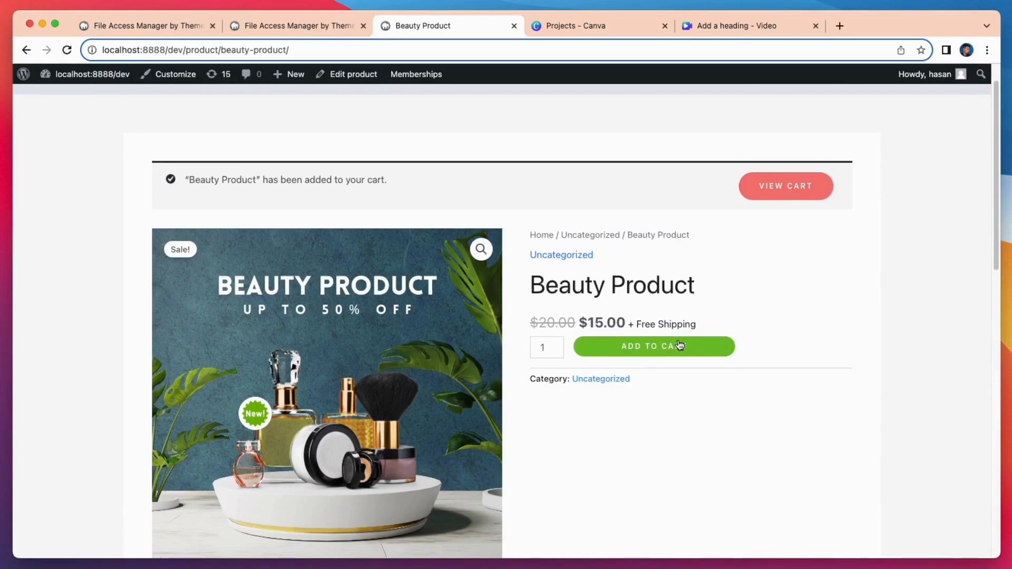
pyautogui.click(779, 196)
# - Fill in the customer's name at checkout, place the order, and view the About page
pyautogui.write('david')
pyautogui.scroll(-5, 365, 348)
pyautogui.click(660, 489)
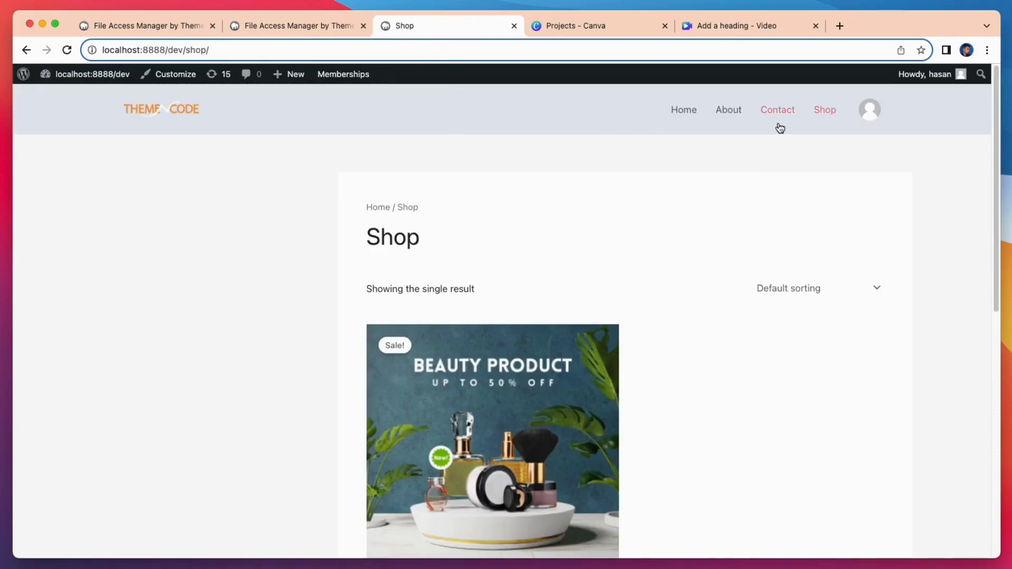
pyautogui.click(729, 116)
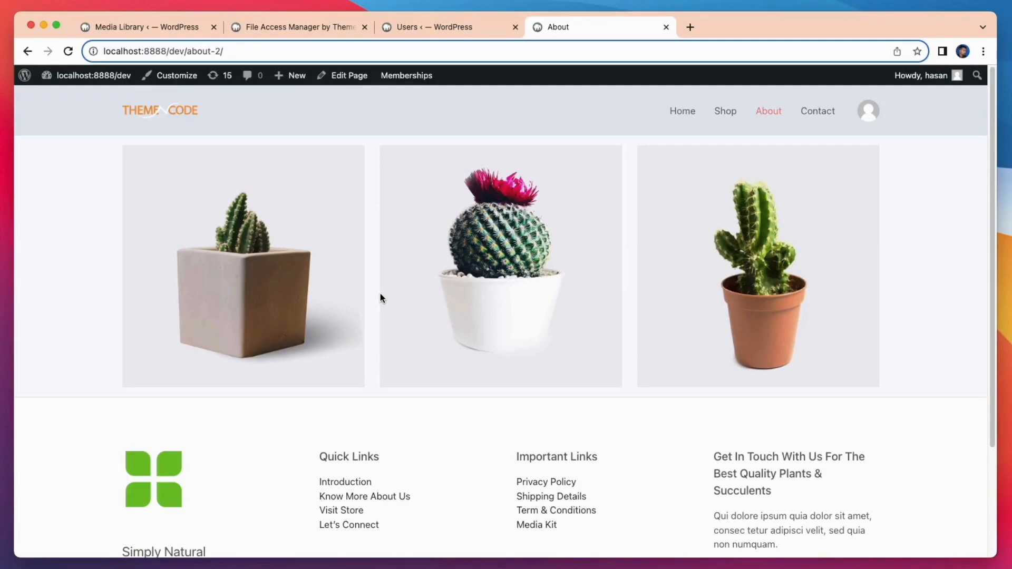
# - Open access settings for the cactus image in the Media Library and set Require Login to Yes
pyautogui.click(166, 33)
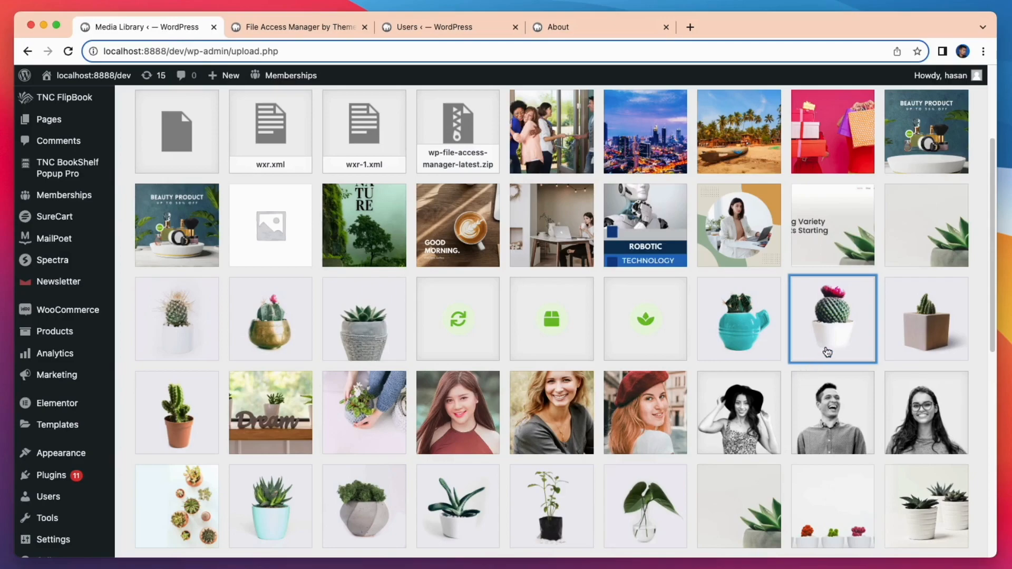
pyautogui.click(829, 346)
pyautogui.click(790, 484)
pyautogui.scroll(-5, 770, 488)
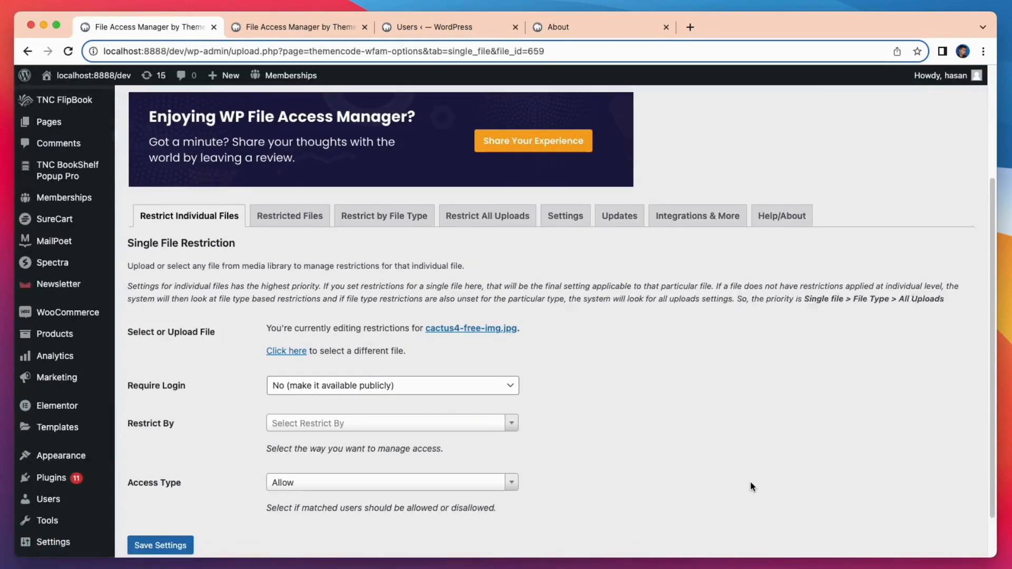
pyautogui.click(476, 373)
pyautogui.click(472, 361)
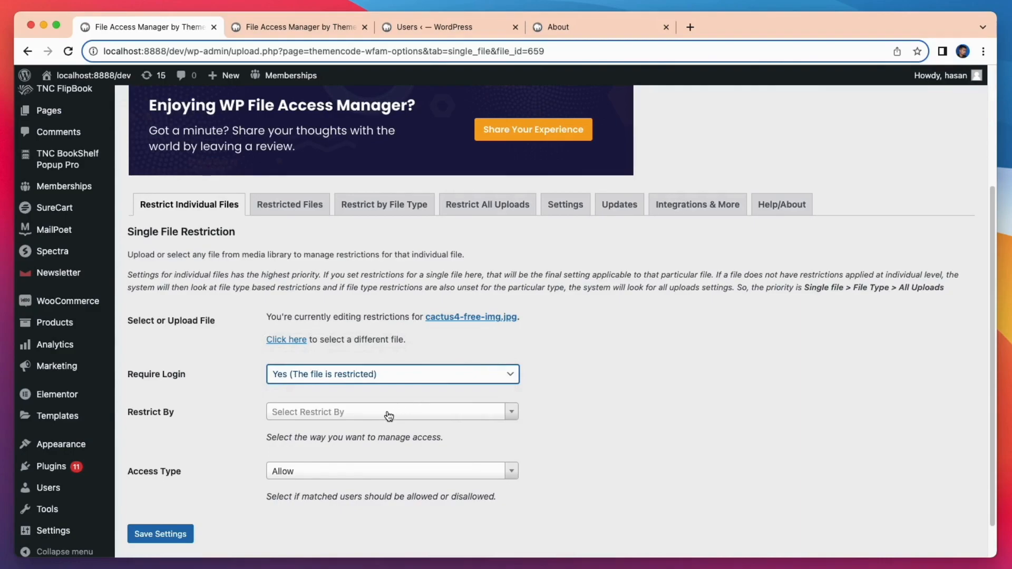
# - Restrict the file by Paid Memberships Pro with Access Type Disallow
pyautogui.click(388, 412)
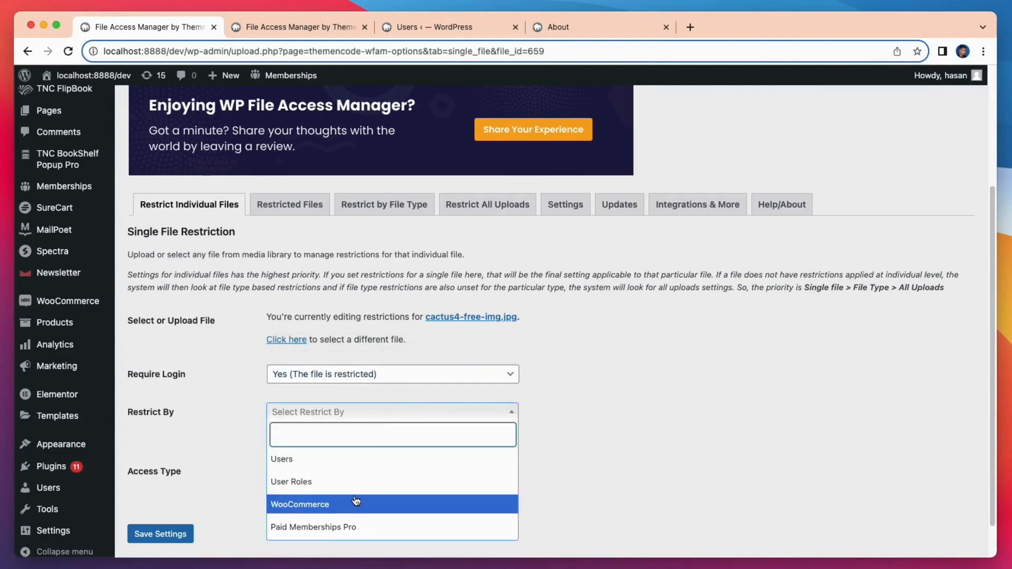
pyautogui.click(381, 527)
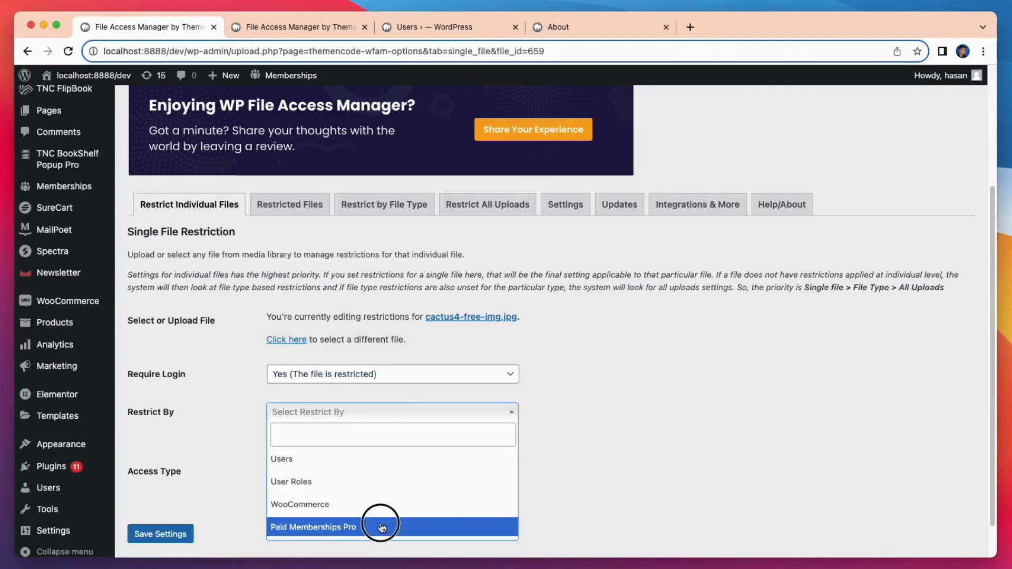
pyautogui.click(403, 471)
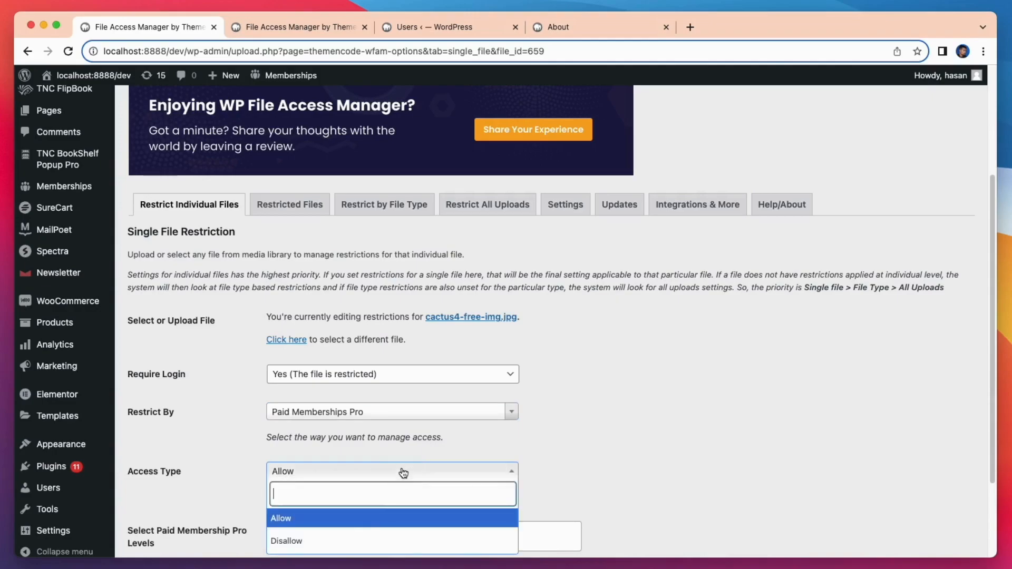
pyautogui.click(364, 541)
pyautogui.scroll(-1, 356, 532)
pyautogui.scroll(-3, 355, 531)
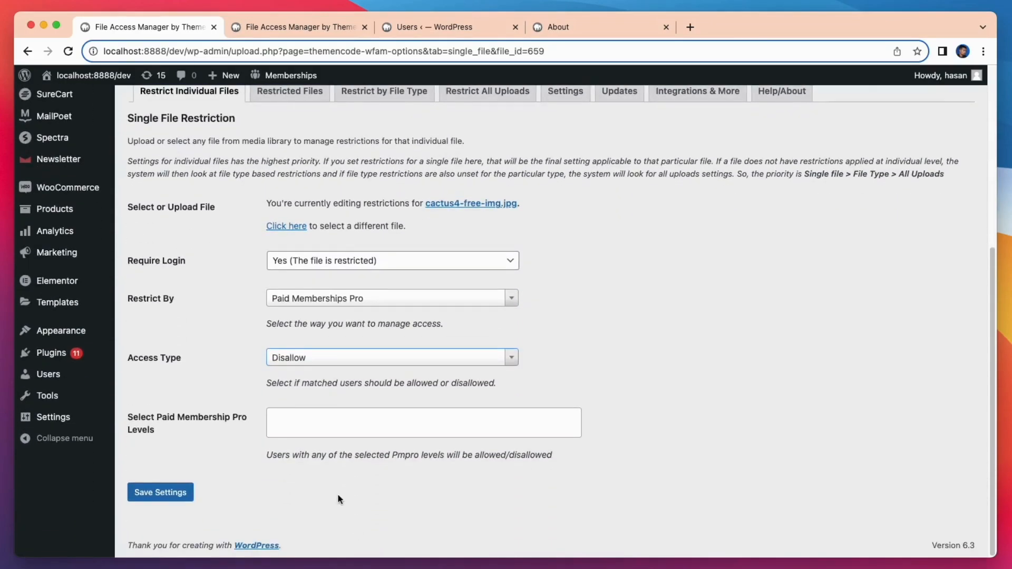
# - Add the Free User membership level and save the restriction settings
pyautogui.click(327, 418)
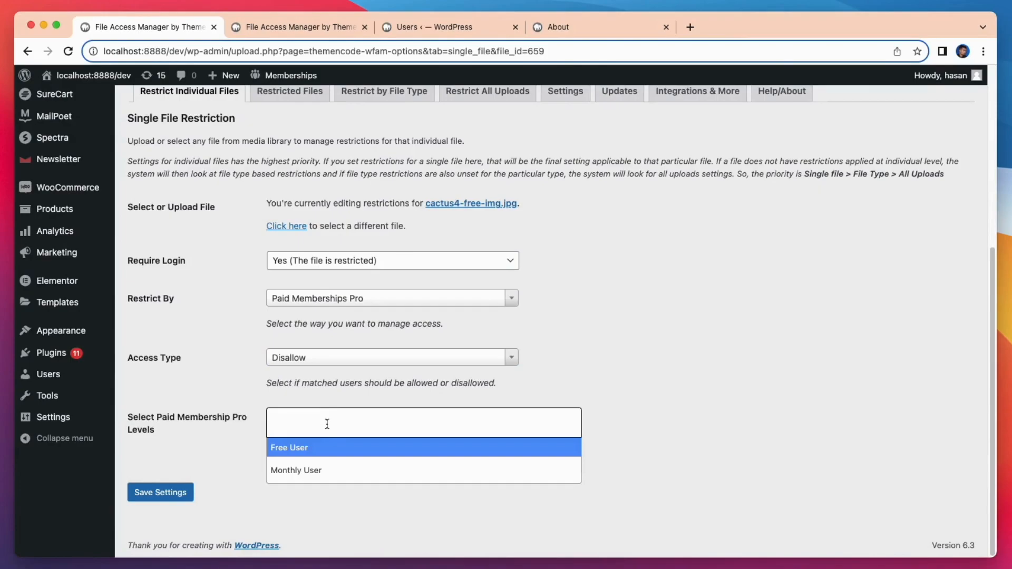
pyautogui.click(325, 450)
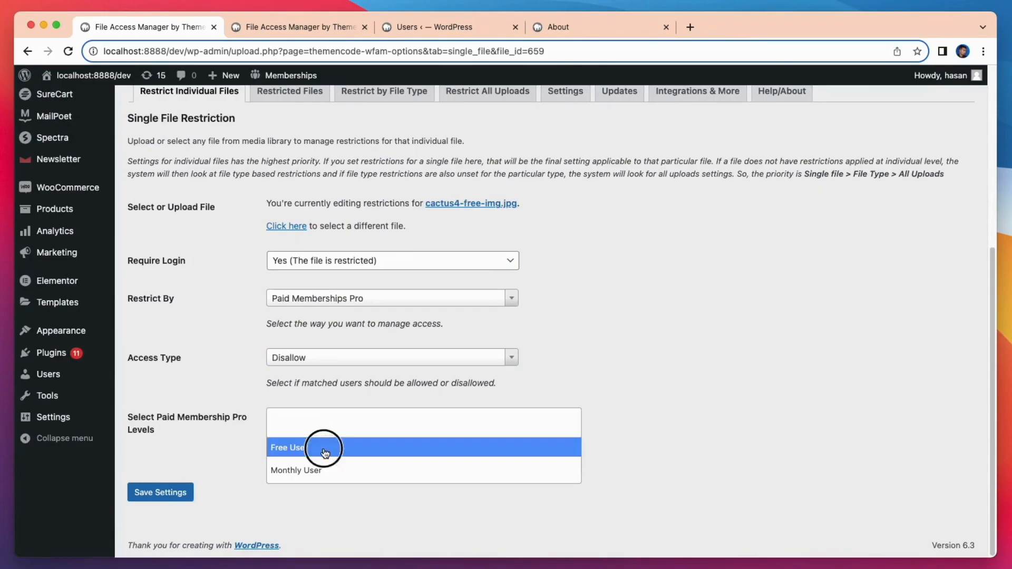
pyautogui.click(156, 494)
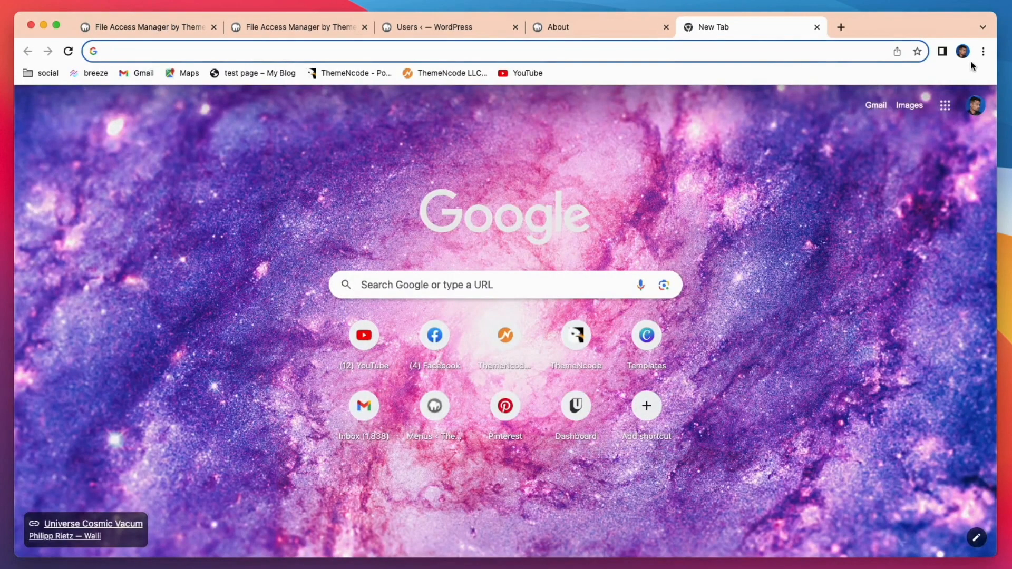
pyautogui.click(983, 51)
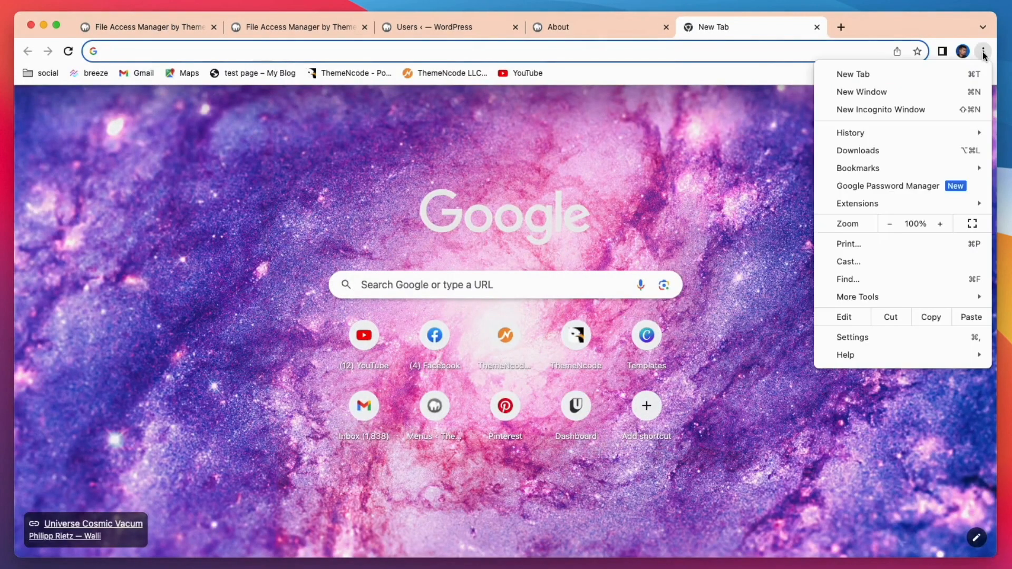
# - Load the About page in a new incognito window
pyautogui.click(898, 110)
pyautogui.write('localhost:8888/dev/about-2/')
pyautogui.press('Return')
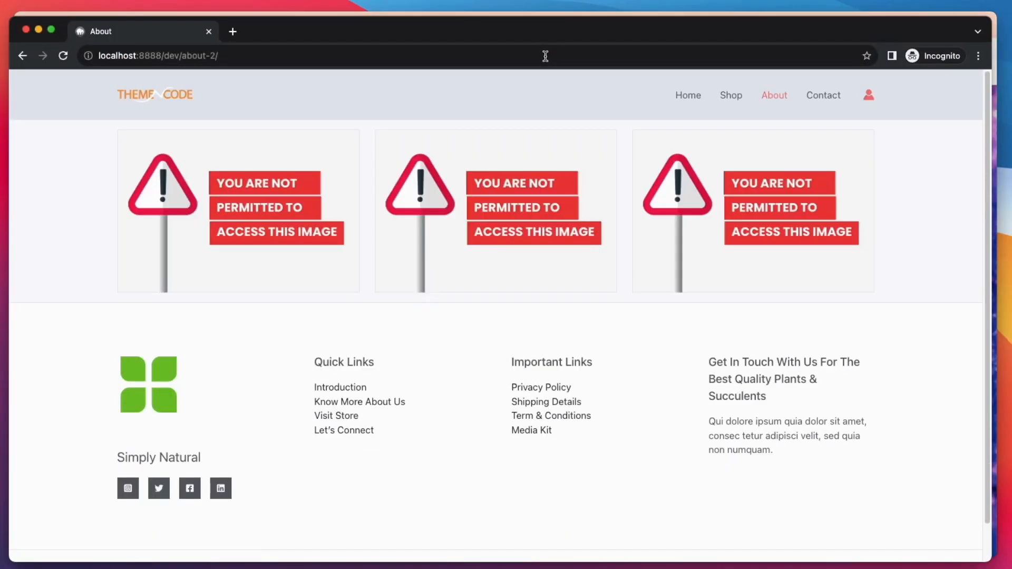
# - Log in to the site with the test customer's username and password
pyautogui.click(868, 96)
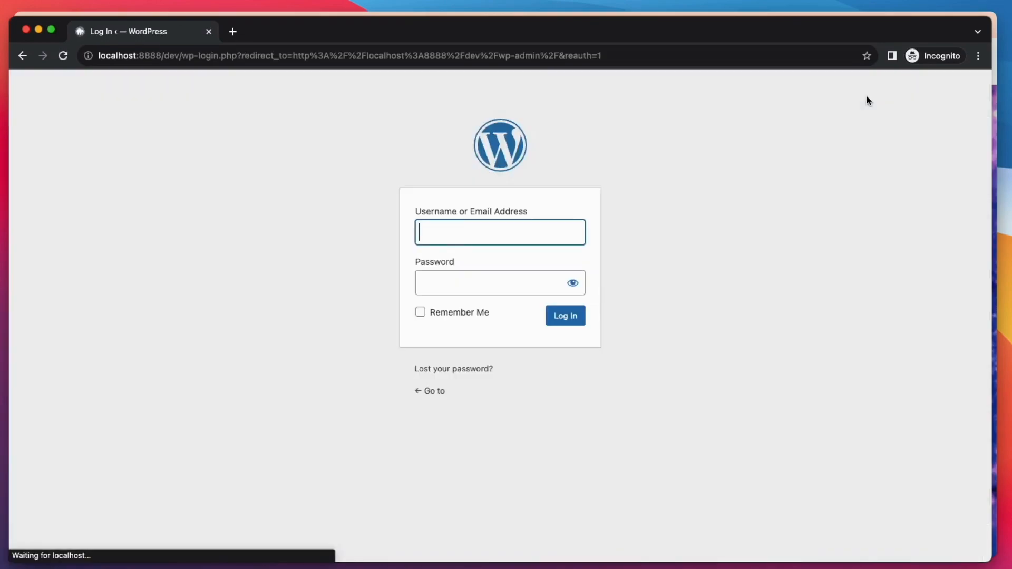
pyautogui.click(506, 232)
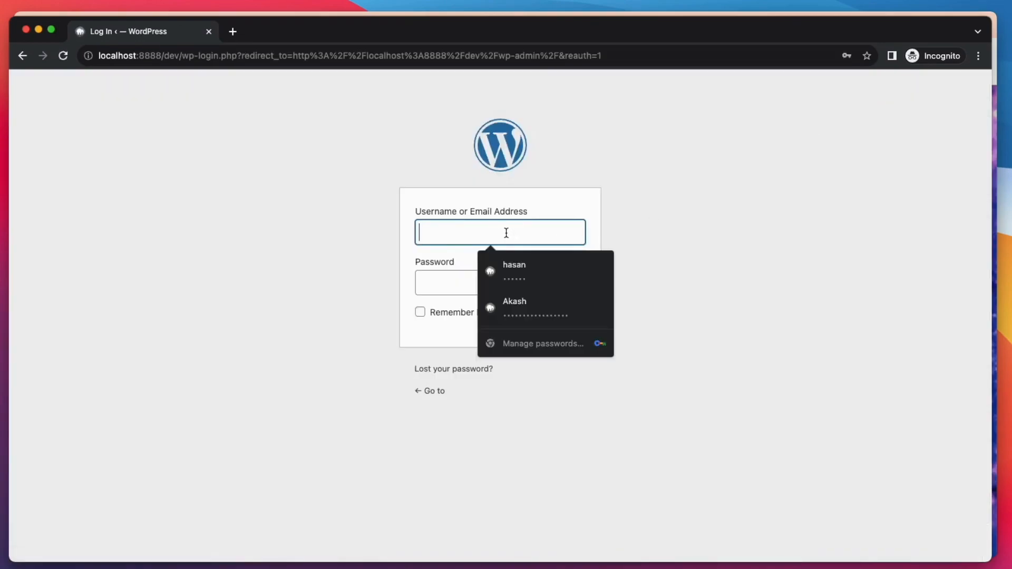
pyautogui.write('david')
pyautogui.click(512, 279)
pyautogui.click(580, 316)
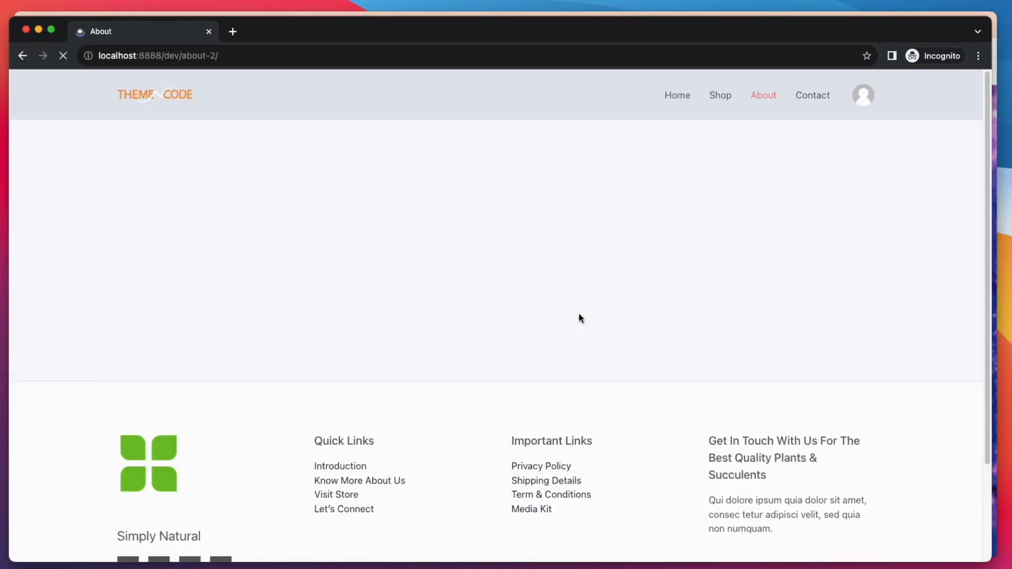